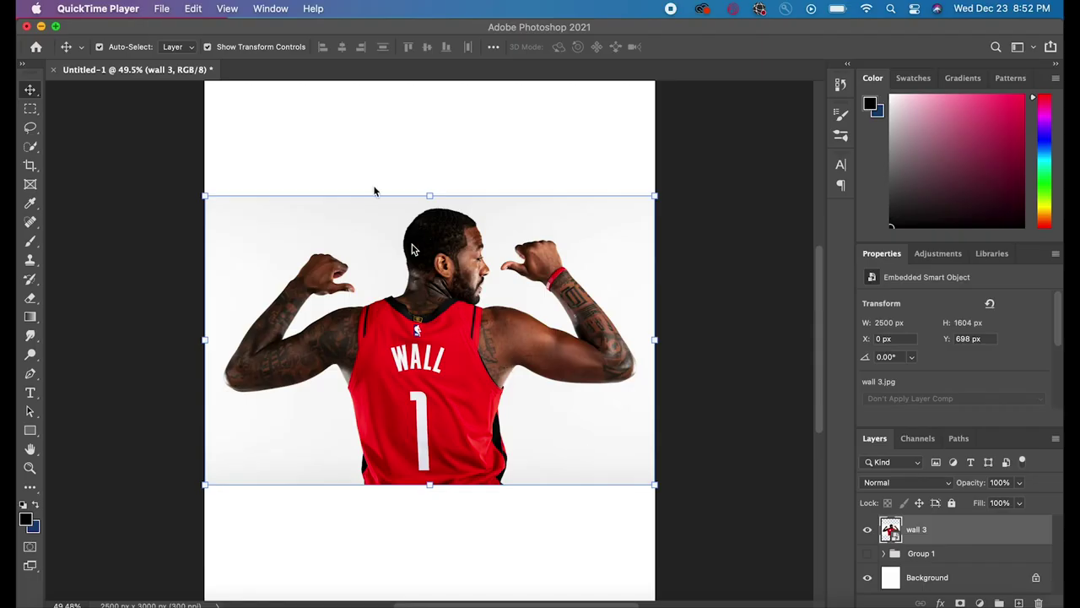
- Select the basketball player on the wall 3 layer automatically and mask out the photo's grey background
click(346, 146)
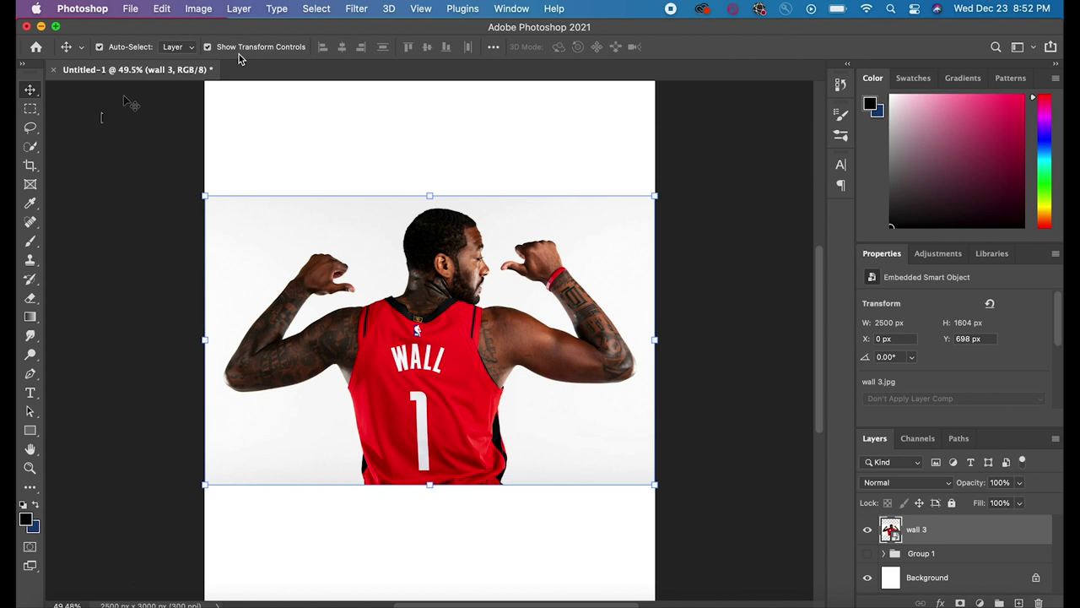
key(w)
click(448, 47)
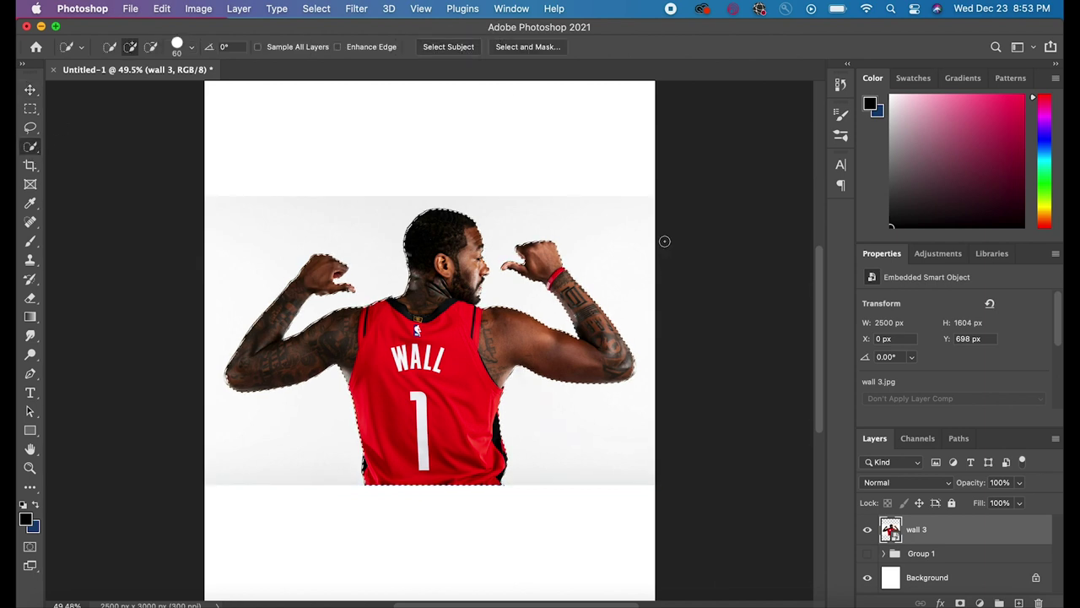
click(959, 602)
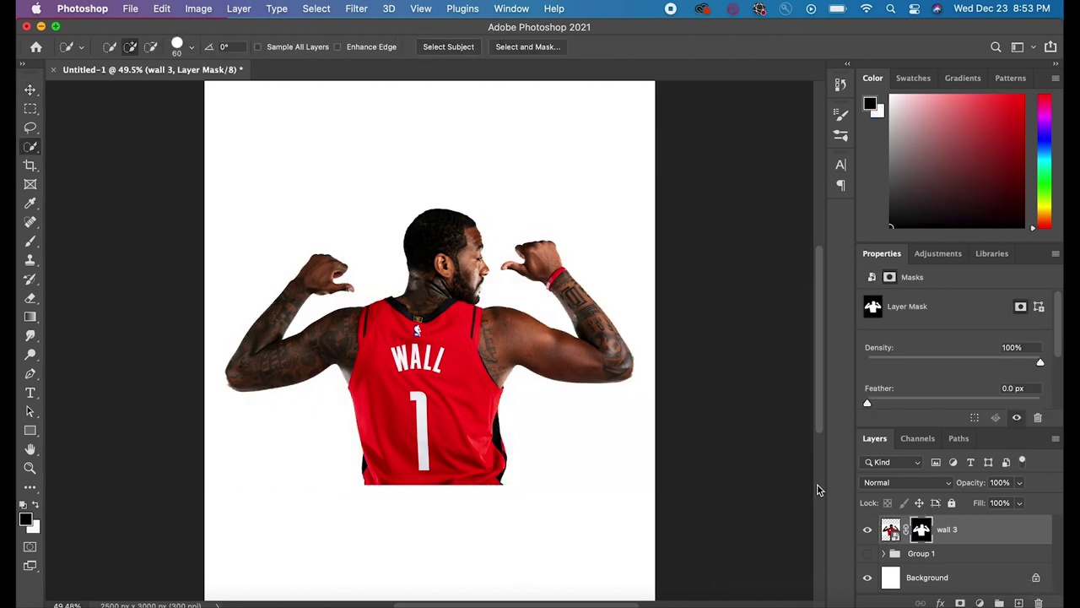
- Apply a Camera Raw filter to the wall 3 layer, raising texture and clarity strongly and fine-tuning the tonal sliders
click(356, 8)
click(389, 113)
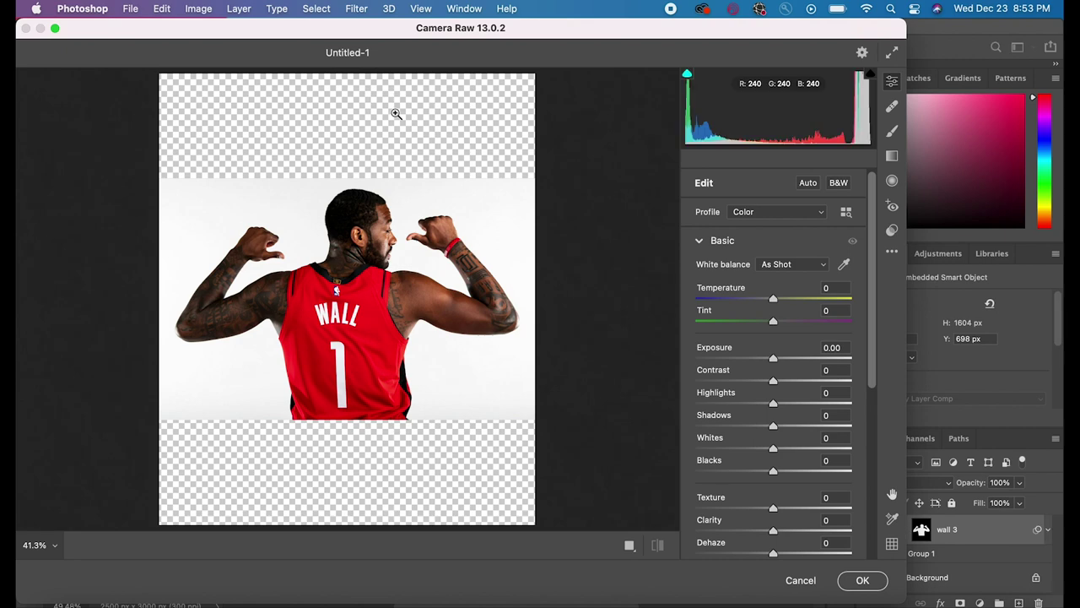
drag(778, 509, 832, 503)
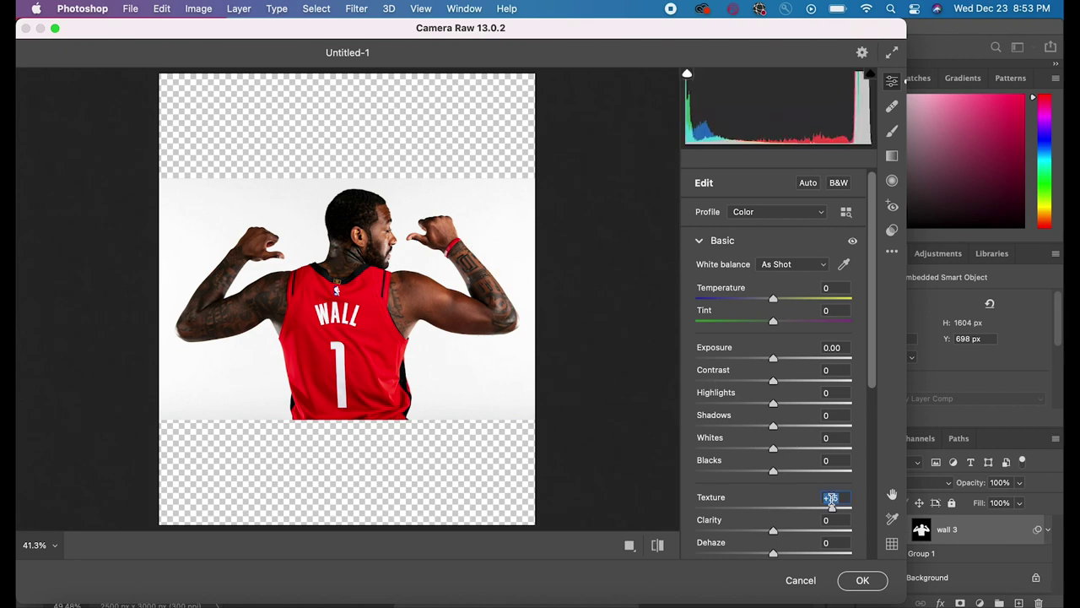
drag(785, 530, 792, 531)
drag(772, 384, 852, 431)
scroll(779, 475, down, 3)
scroll(812, 453, down, 3)
drag(774, 420, 790, 422)
click(862, 580)
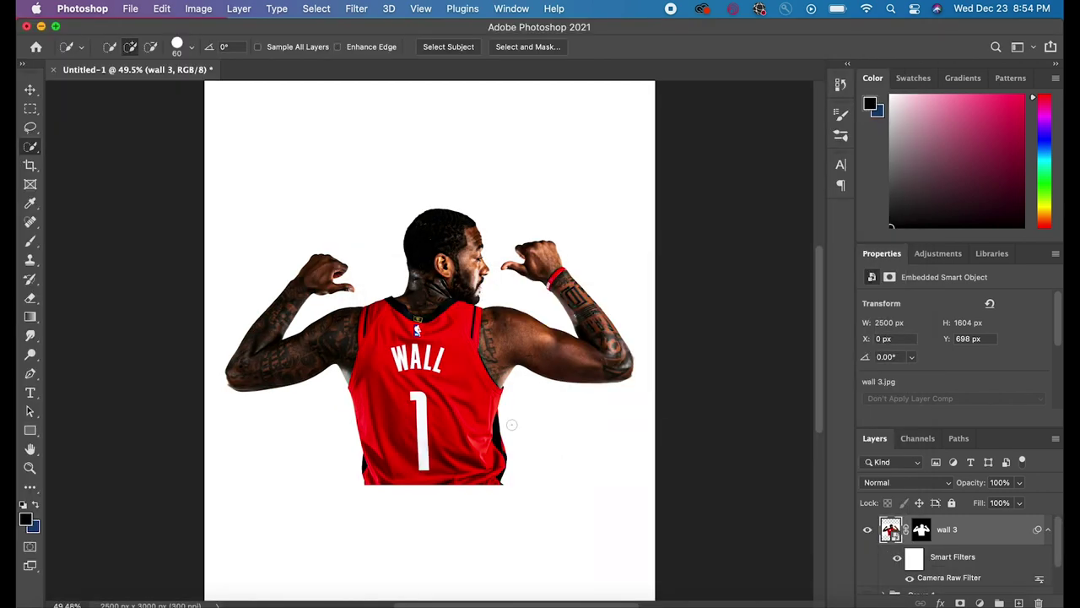
- Add a Black & White adjustment layer above wall 3, blended as Soft Light at 22% opacity
click(979, 602)
click(994, 441)
click(900, 488)
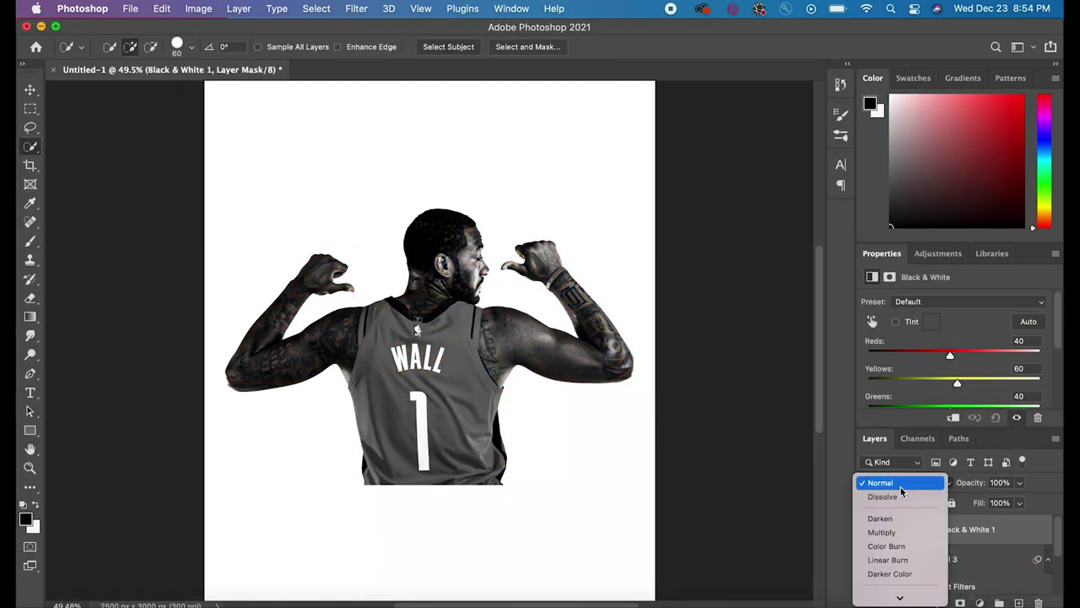
click(884, 504)
click(1019, 482)
mouse_move(1023, 502)
mouse_down()
mouse_move(978, 503)
mouse_move(1003, 506)
mouse_up()
drag(868, 535, 868, 534)
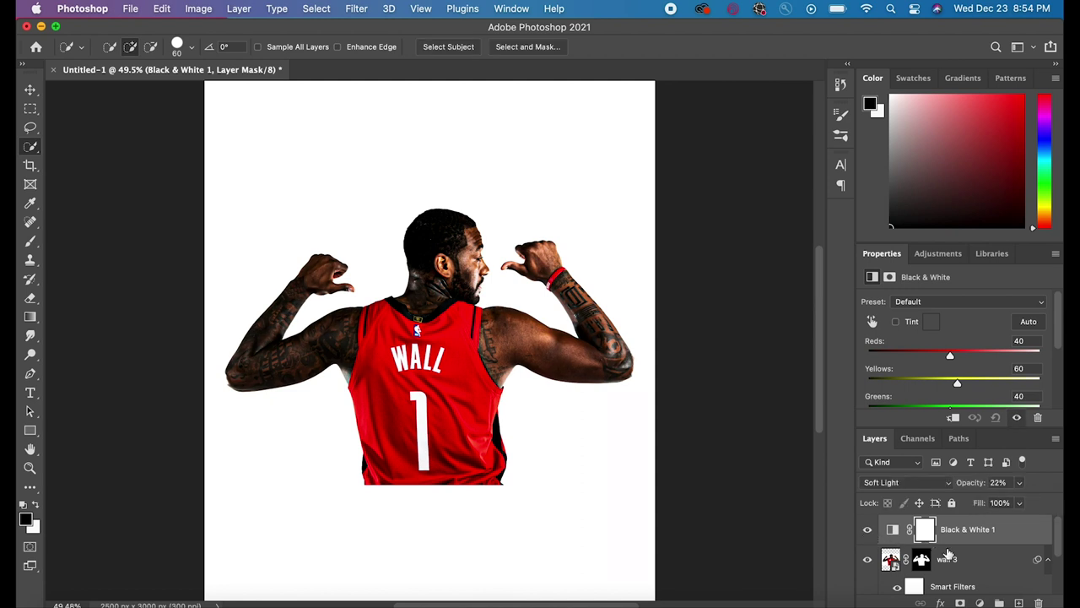
- Add a Levels adjustment layer above the Black & White layer and set its blend mode to Multiply
click(979, 603)
click(979, 413)
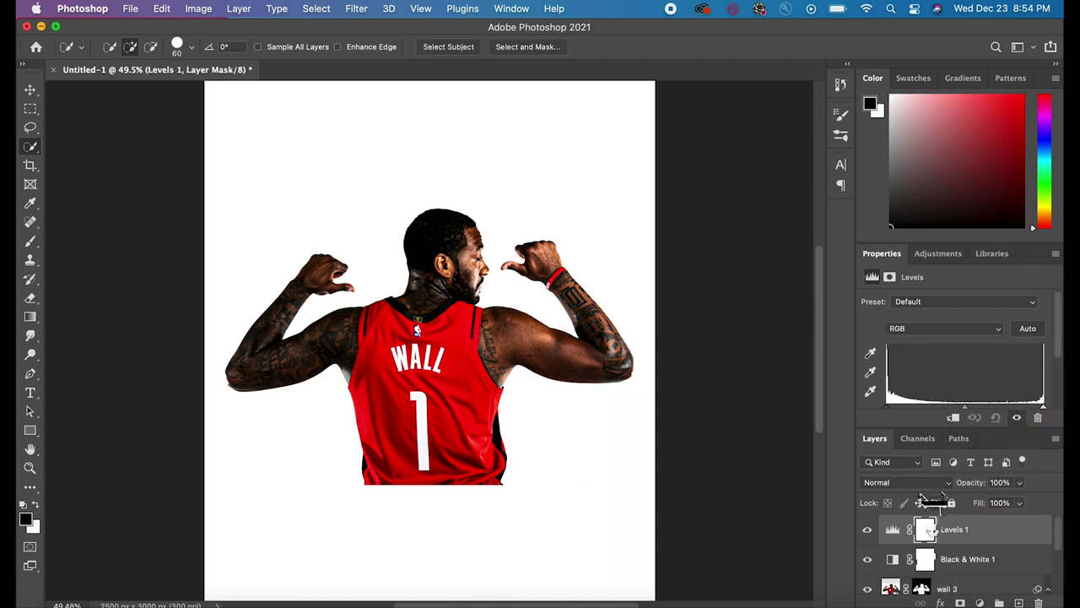
click(903, 481)
click(883, 518)
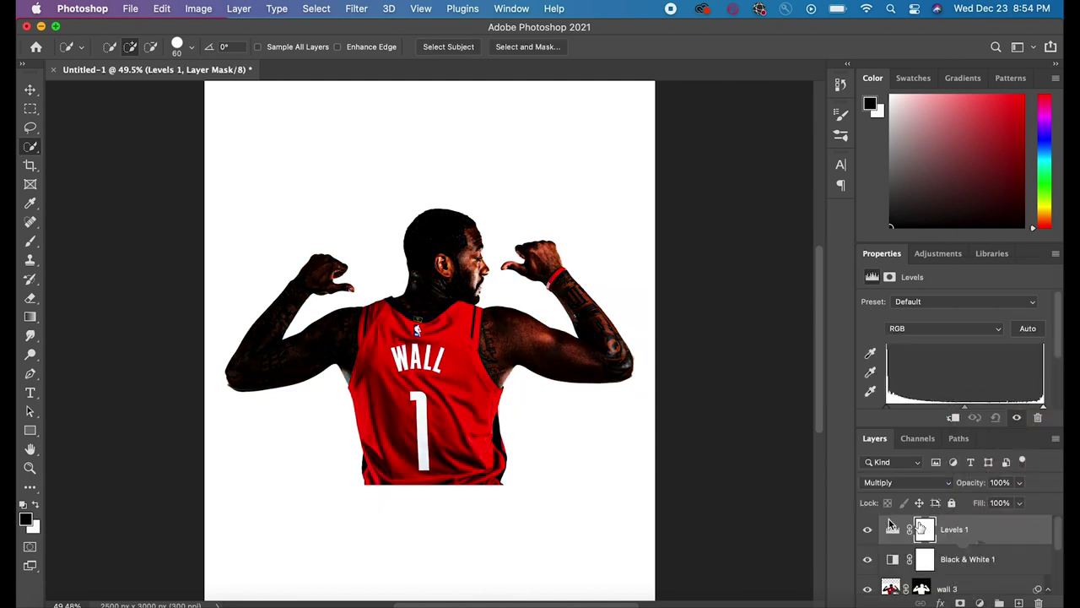
- Set up a 28 px brush at 100% opacity and lower the black-masked Multiply Levels layer to 32% opacity
click(30, 242)
click(121, 47)
drag(159, 94, 109, 94)
click(349, 47)
drag(347, 66, 358, 66)
drag(1019, 482, 972, 503)
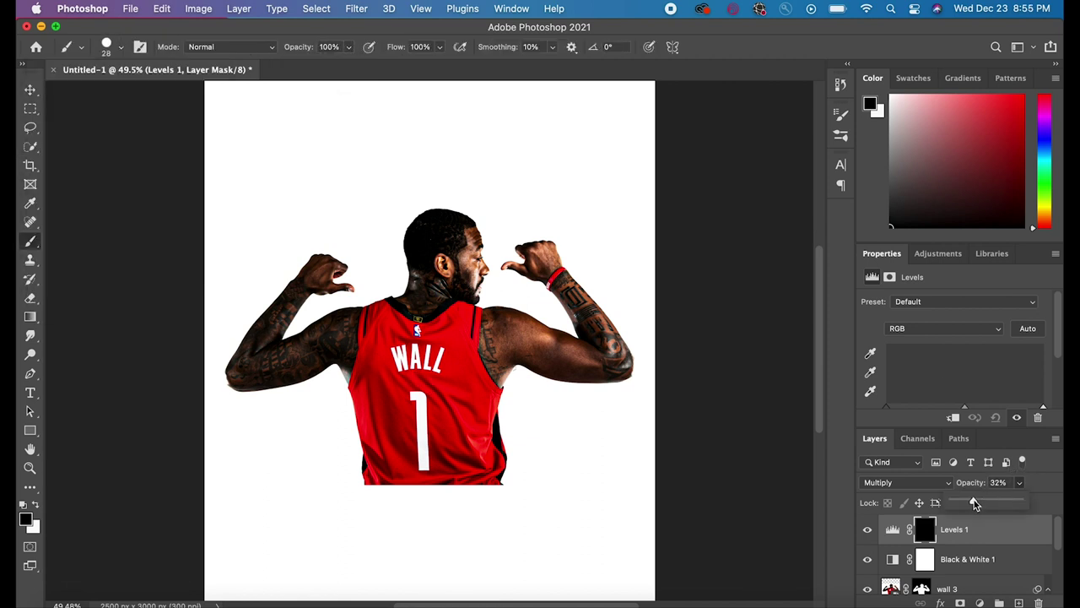
- Paint white on the Multiply Levels mask to darken the shadows and folds on the player's jersey
scroll(430, 348, up, 5)
click(461, 280)
click(37, 504)
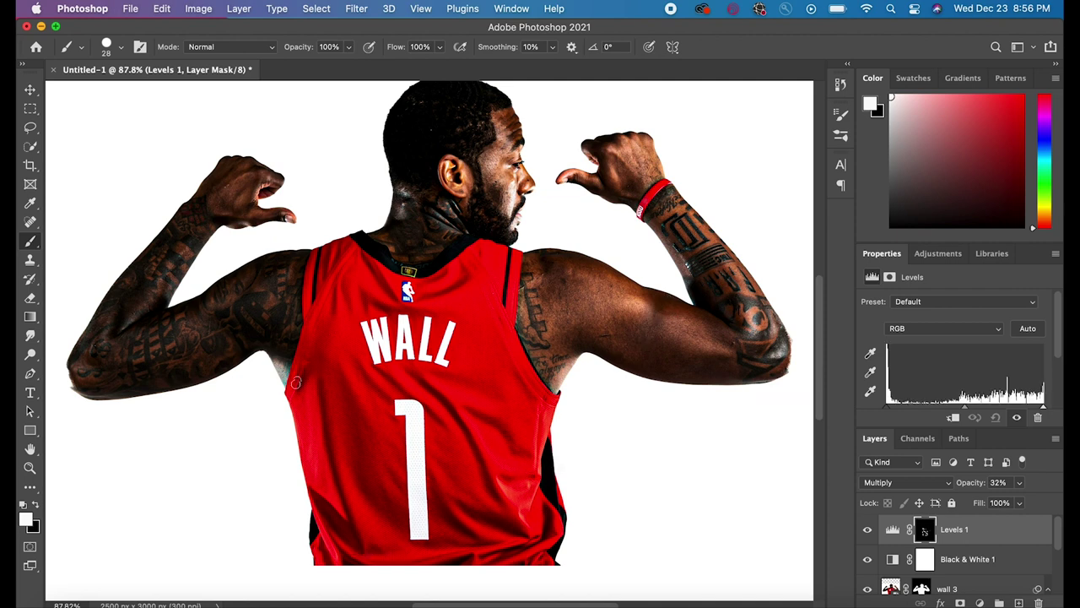
- Paint shadows along the arms and neck on the Multiply Levels mask with a soft 83 px brush at 66% opacity
click(349, 47)
drag(350, 65, 326, 65)
click(120, 48)
mouse_move(187, 125)
mouse_down()
mouse_move(98, 125)
mouse_move(135, 92)
mouse_up()
mouse_move(743, 372)
mouse_down()
mouse_move(725, 300)
mouse_move(691, 285)
mouse_move(662, 197)
mouse_up()
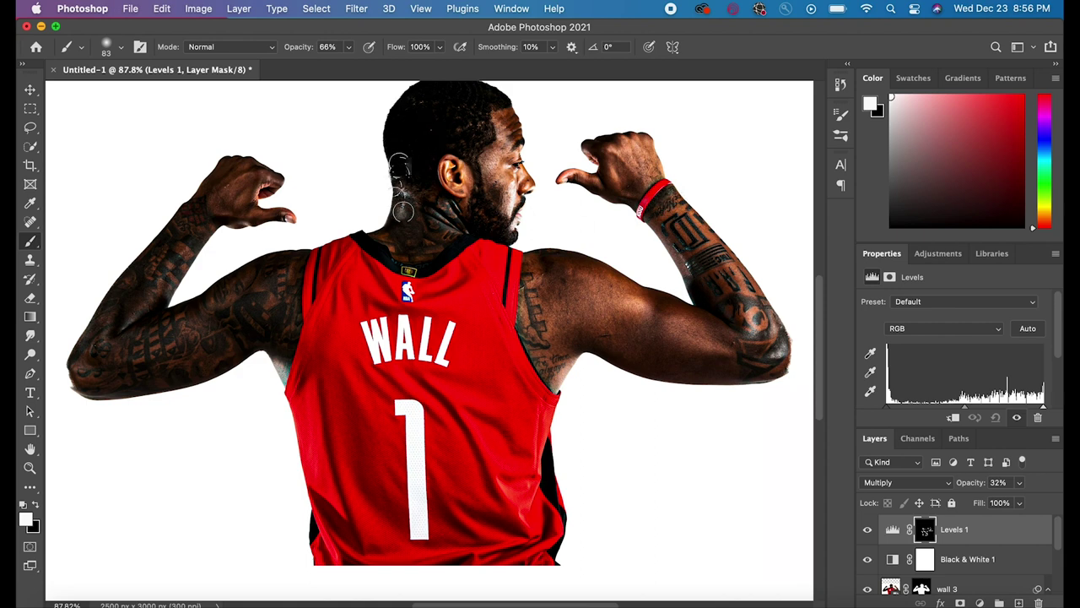
mouse_move(92, 388)
mouse_down()
mouse_move(218, 369)
mouse_move(313, 375)
mouse_move(308, 343)
mouse_move(294, 357)
mouse_move(270, 294)
mouse_move(285, 270)
mouse_up()
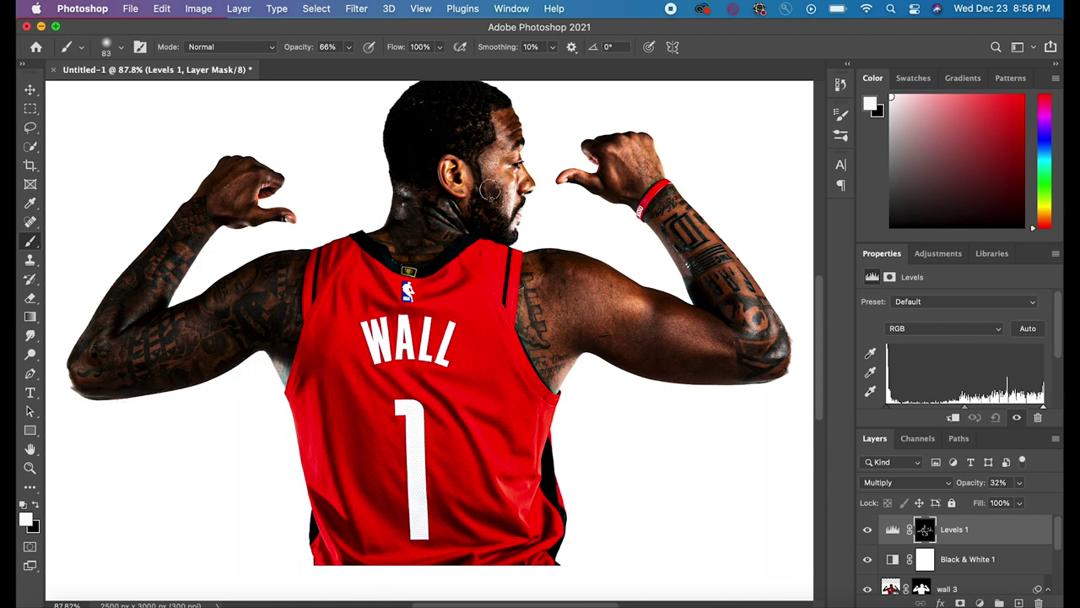
- Add a second Levels adjustment layer in Screen mode, invert its mask to black and lower its opacity to 37%
click(979, 602)
click(979, 342)
click(907, 482)
click(895, 499)
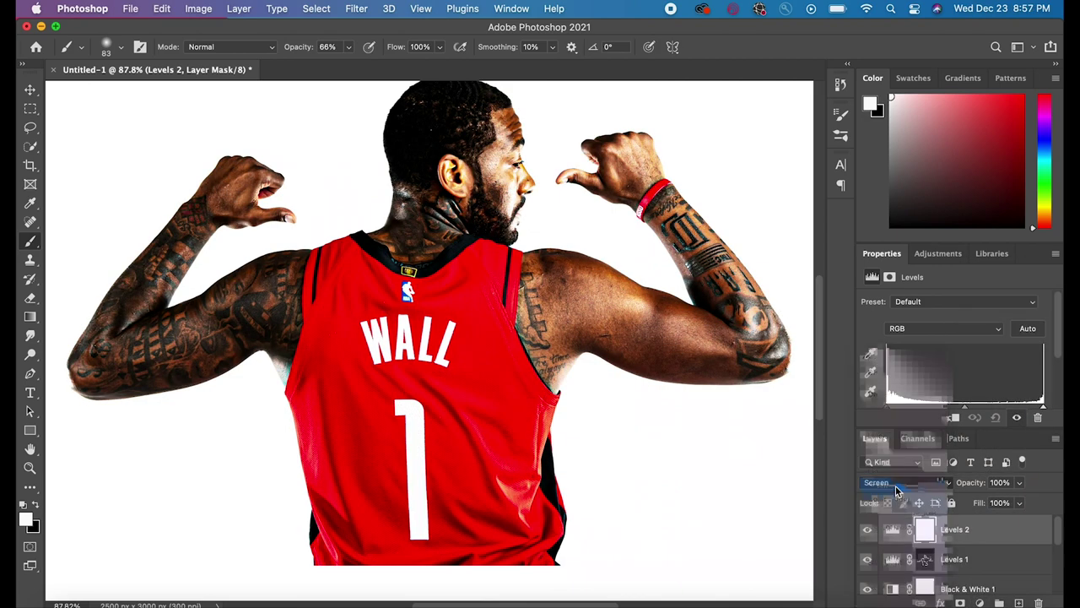
key(super+i)
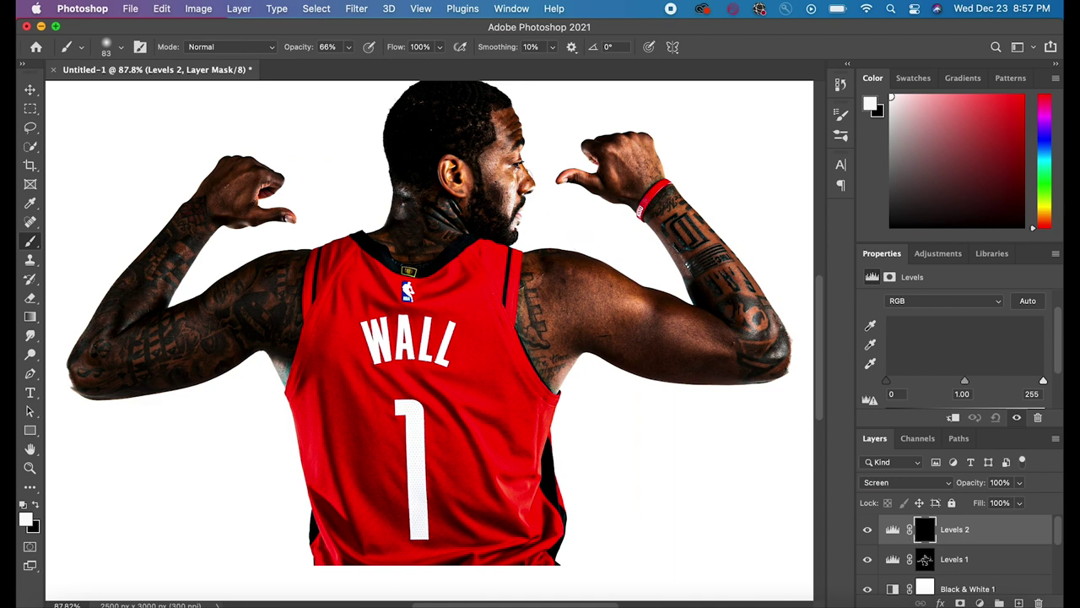
click(1019, 483)
drag(1044, 500, 999, 499)
- Paint highlights on the face, shoulder, arm and hands in the Screen Levels mask, raising brush opacity to 84%
drag(508, 145, 518, 190)
click(348, 48)
drag(349, 66, 363, 66)
drag(522, 181, 514, 220)
mouse_move(611, 316)
mouse_down()
mouse_move(607, 282)
mouse_move(540, 303)
mouse_move(559, 354)
mouse_up()
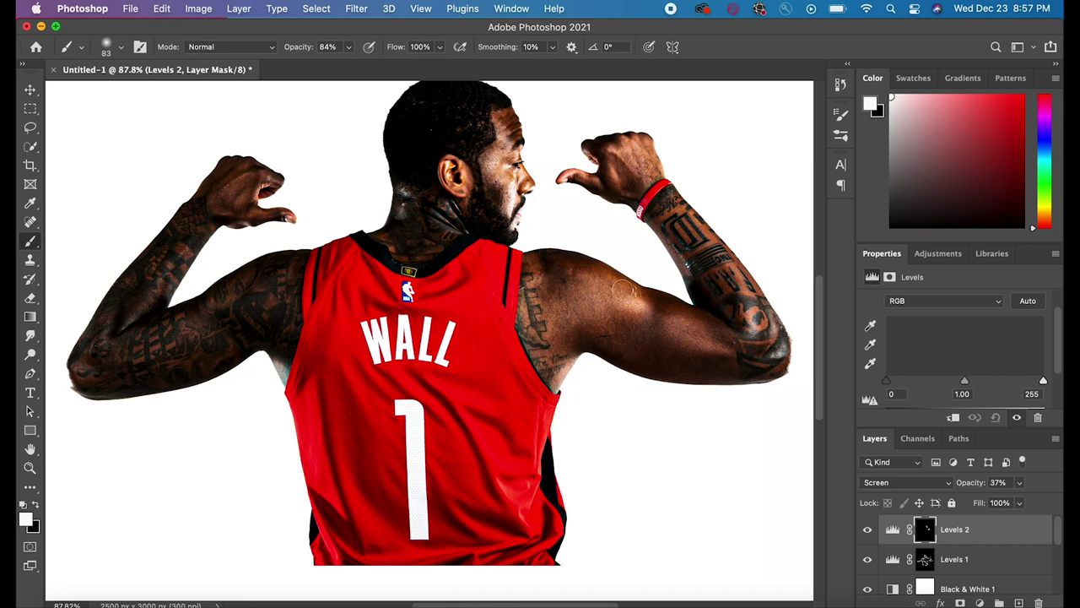
mouse_move(684, 331)
mouse_down()
mouse_move(734, 342)
mouse_move(751, 300)
mouse_move(709, 238)
mouse_move(774, 339)
mouse_move(638, 151)
mouse_move(612, 176)
mouse_move(567, 177)
mouse_up()
drag(258, 194, 285, 221)
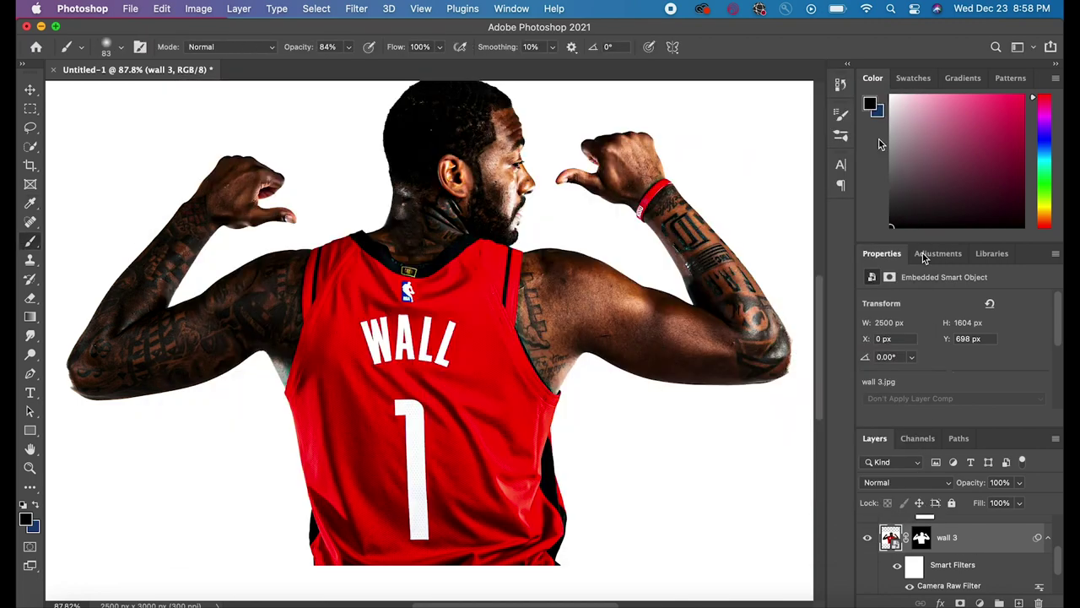
- Duplicate wall 3 to the top of the stack, apply a 3.9 px High Pass filter and change its blend mode
key(super+j)
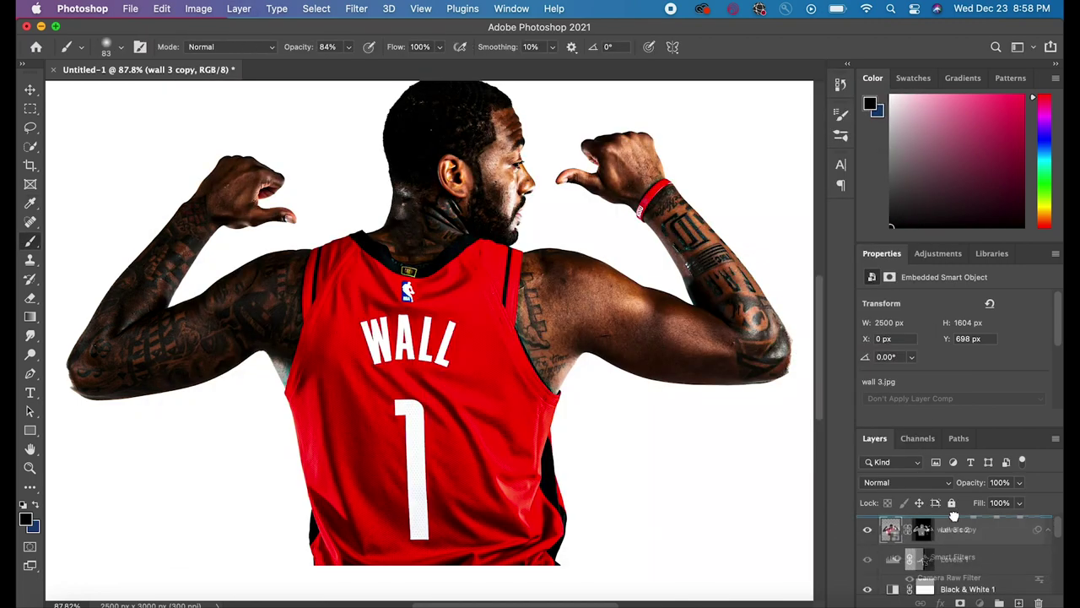
click(357, 8)
mouse_move(540, 311)
click(586, 321)
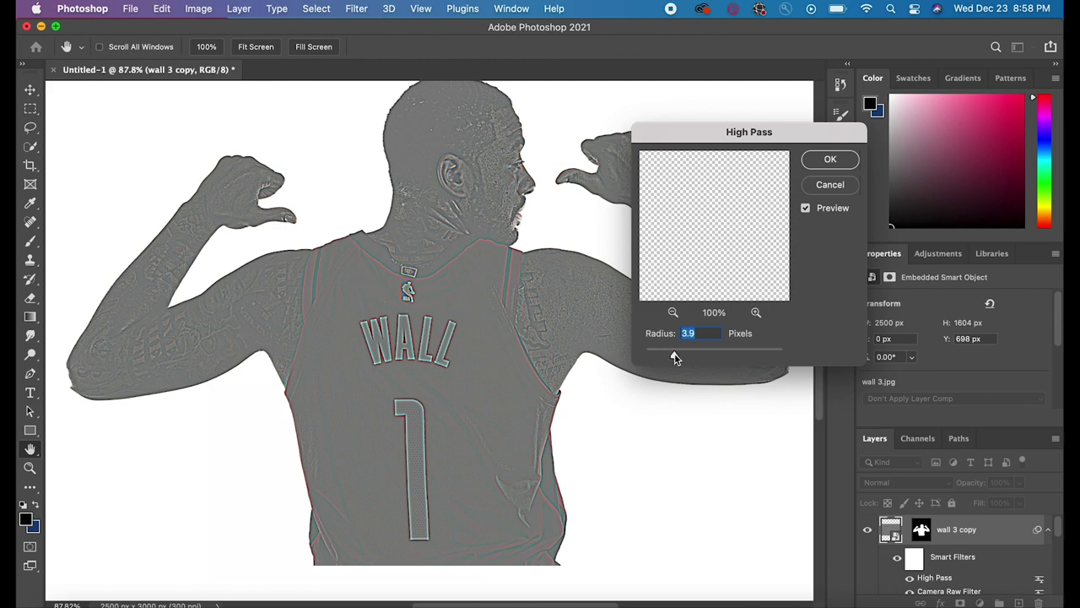
click(830, 158)
click(903, 481)
click(896, 522)
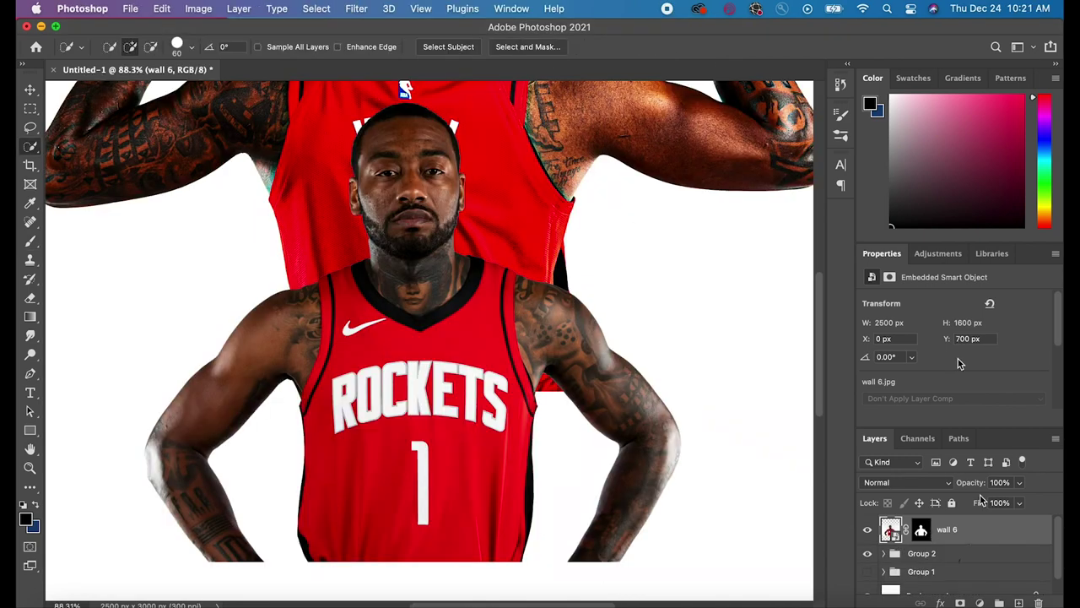
- Add a Hue/Saturation adjustment layer above the wall 6 layer
click(979, 603)
click(992, 410)
click(979, 602)
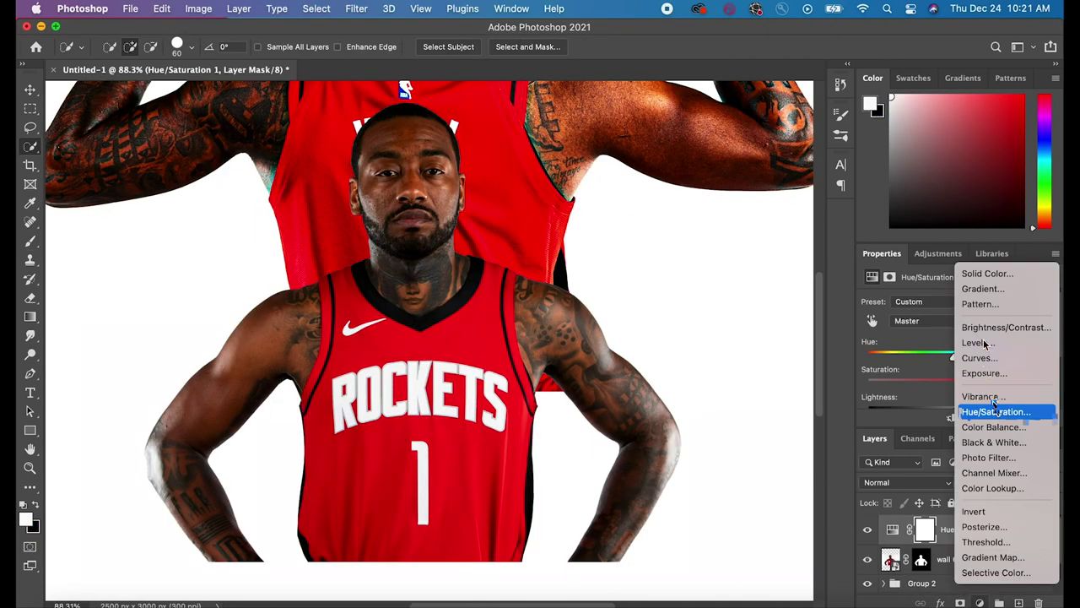
click(992, 342)
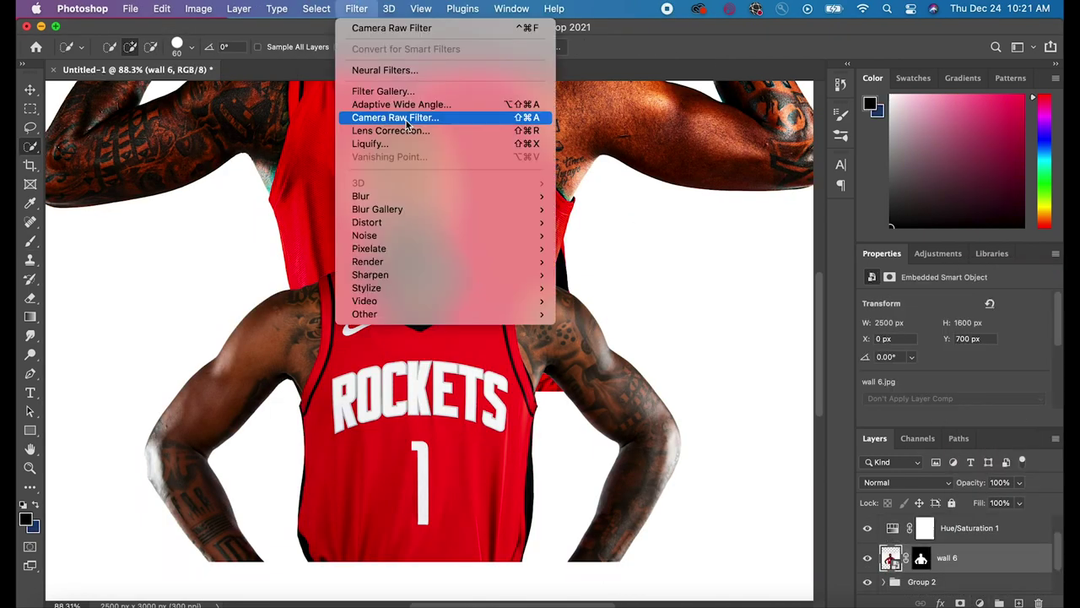
- In a Camera Raw filter on wall 6, set texture +87, clarity +44, contrast +27, highlights +8 and shadows -7
click(413, 113)
drag(773, 508, 850, 508)
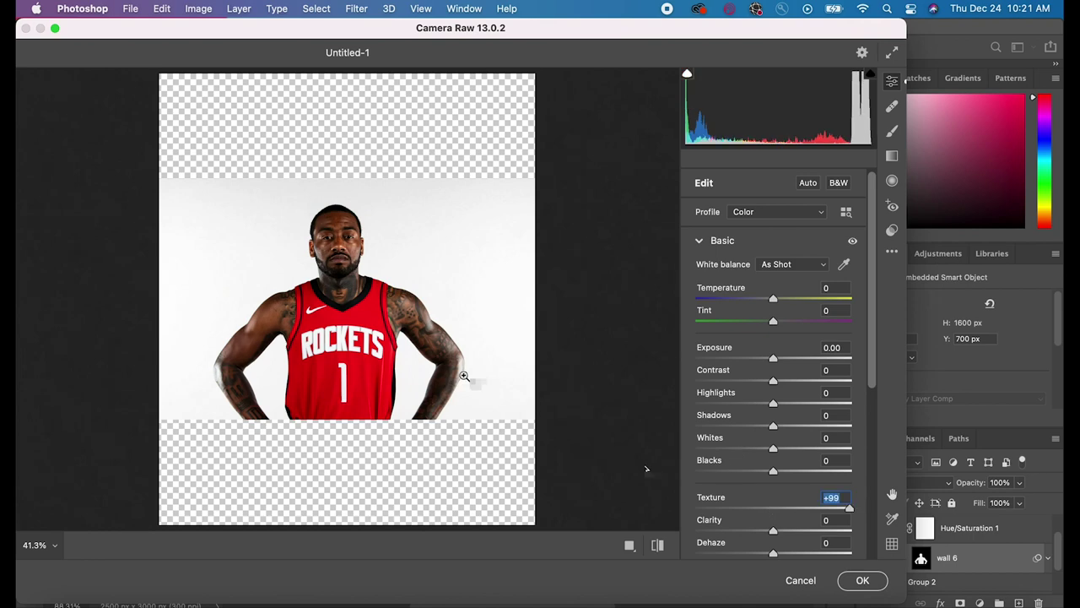
scroll(356, 350, up, 5)
scroll(357, 350, up, 3)
drag(773, 530, 809, 528)
drag(773, 381, 794, 381)
drag(773, 403, 771, 435)
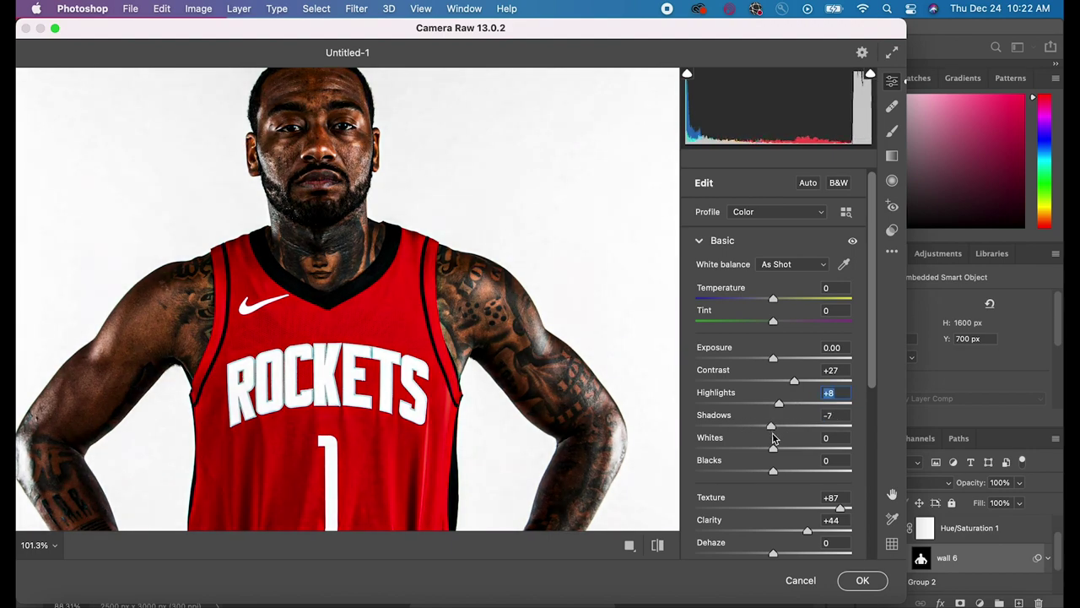
- Lower the contrast, raise the whites, fine-tune the remaining sliders and apply the Camera Raw filter to wall 6
key(super+minus)
drag(795, 383, 770, 384)
drag(774, 449, 803, 451)
scroll(801, 452, down, 1)
scroll(802, 452, down, 2)
scroll(674, 461, down, 2)
scroll(718, 477, down, 1)
drag(773, 504, 785, 504)
scroll(784, 505, down, 2)
scroll(785, 504, up, 2)
click(783, 456)
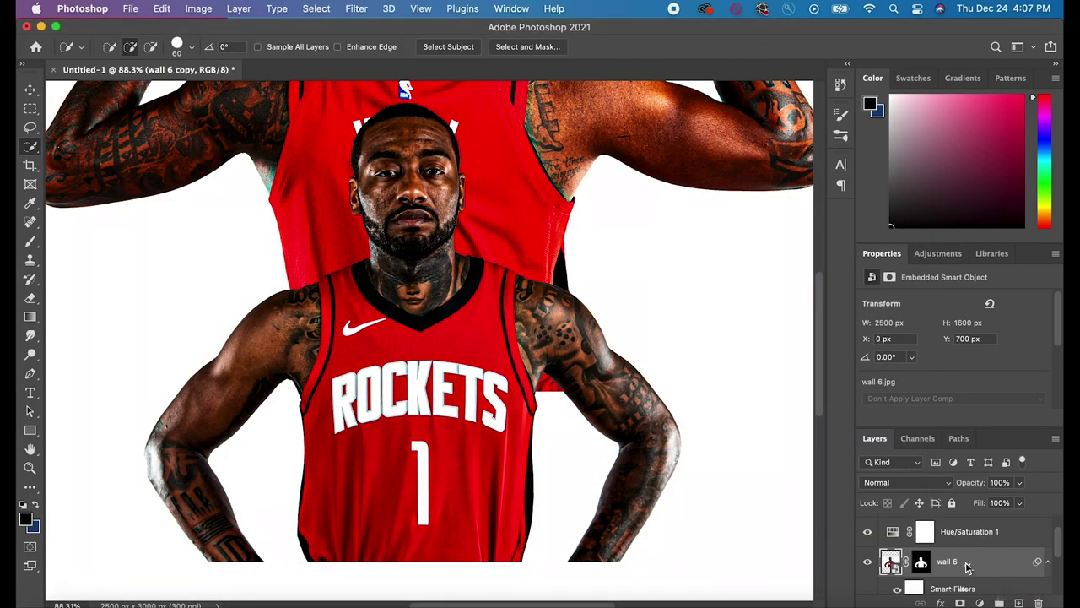
- Move the wall 6 copy to the top of the layer stack and apply a High Pass filter to it
drag(957, 589, 962, 518)
click(356, 8)
mouse_move(362, 311)
click(581, 326)
drag(724, 356, 708, 356)
click(830, 158)
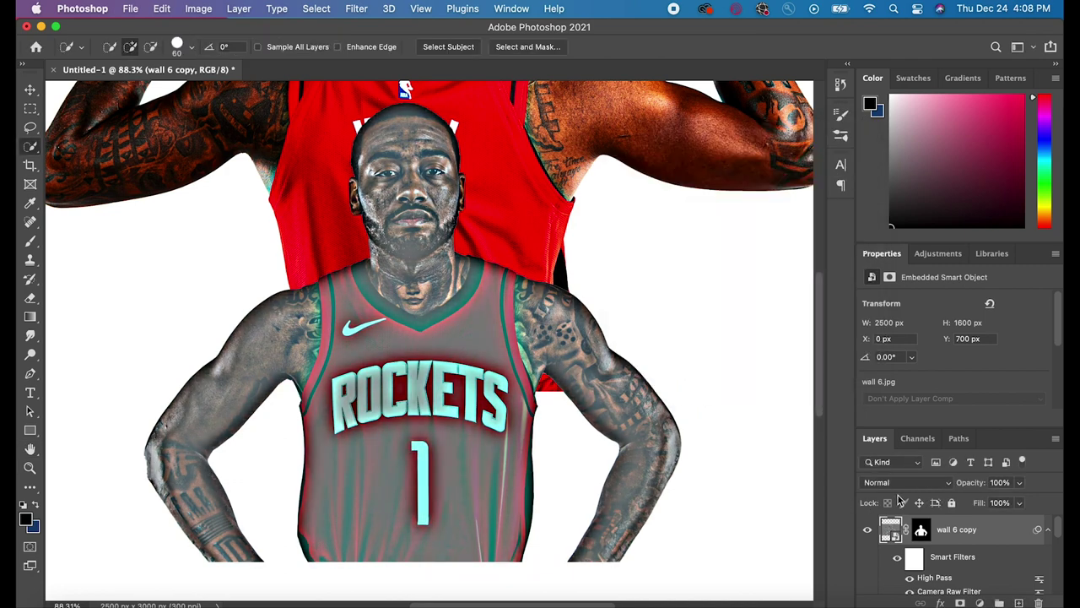
- Change the blend mode of the High Pass wall 6 copy and reduce its opacity
click(907, 482)
click(882, 506)
drag(1019, 482, 972, 503)
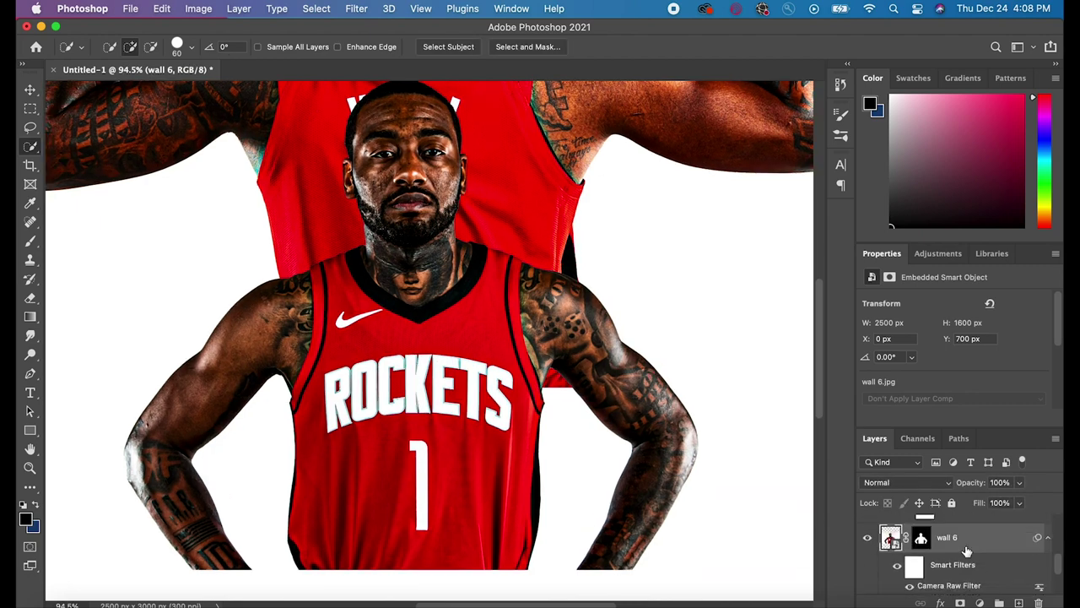
- Add a Levels adjustment layer for wall 6 in Multiply mode and invert its mask to black
click(945, 539)
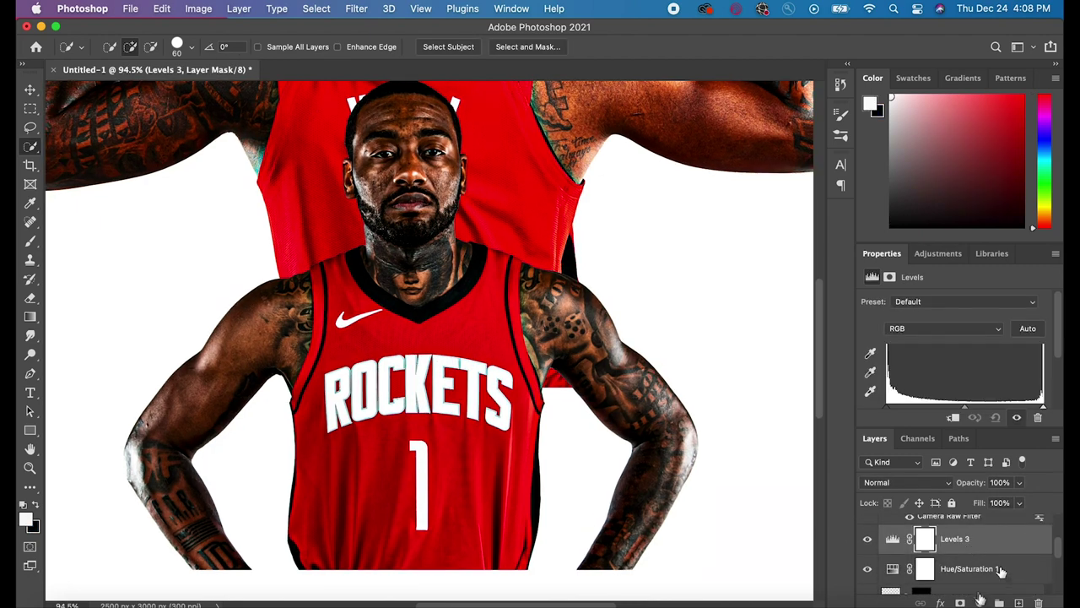
click(920, 482)
click(882, 268)
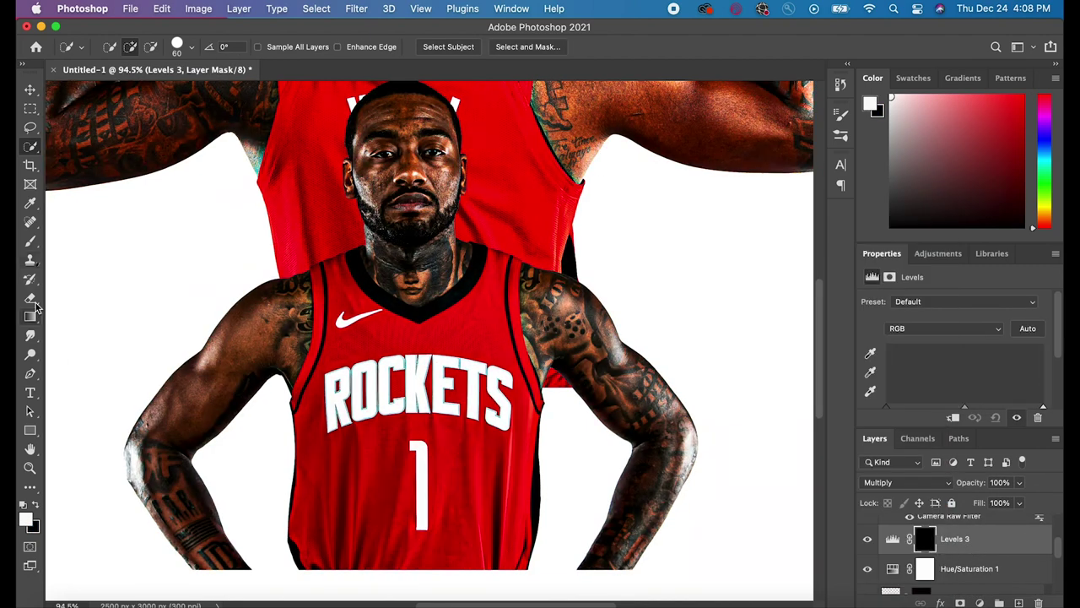
- Set up a soft 140 px brush at 100% opacity and lower the wall 6 Multiply Levels layer to 33% opacity
click(31, 241)
click(121, 47)
click(153, 92)
click(348, 47)
drag(348, 64, 361, 64)
click(1019, 483)
drag(1019, 503, 973, 504)
- Paint shadows along both arms and shoulders of the front-facing player on the Multiply Levels mask
drag(254, 399, 203, 443)
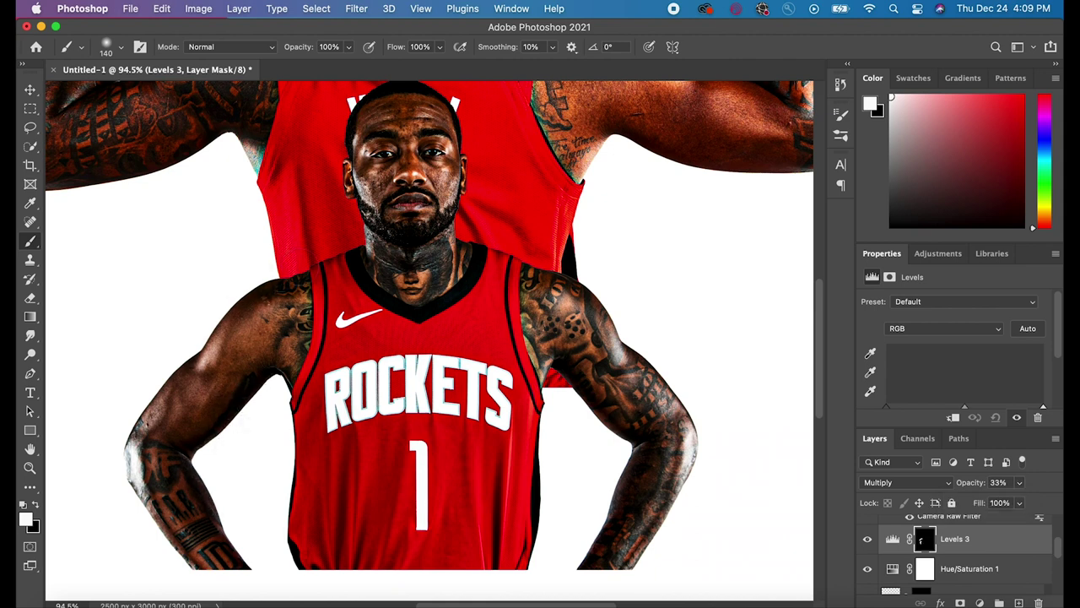
drag(552, 259, 632, 332)
drag(639, 481, 636, 454)
drag(233, 401, 244, 519)
- Reduce the brush to 52 px and paint shadows over the front-facing player's jersey folds and face
click(121, 47)
drag(153, 92, 132, 92)
drag(345, 462, 332, 496)
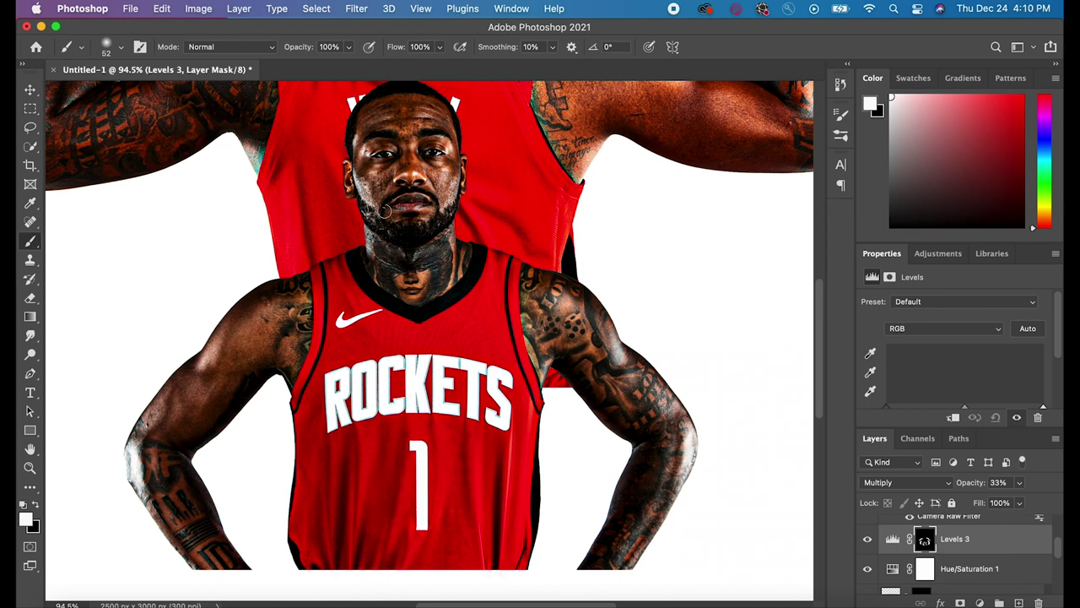
- Add another Levels adjustment layer for wall 6 in Screen mode and invert its mask to black
click(978, 603)
click(962, 342)
click(907, 482)
click(880, 441)
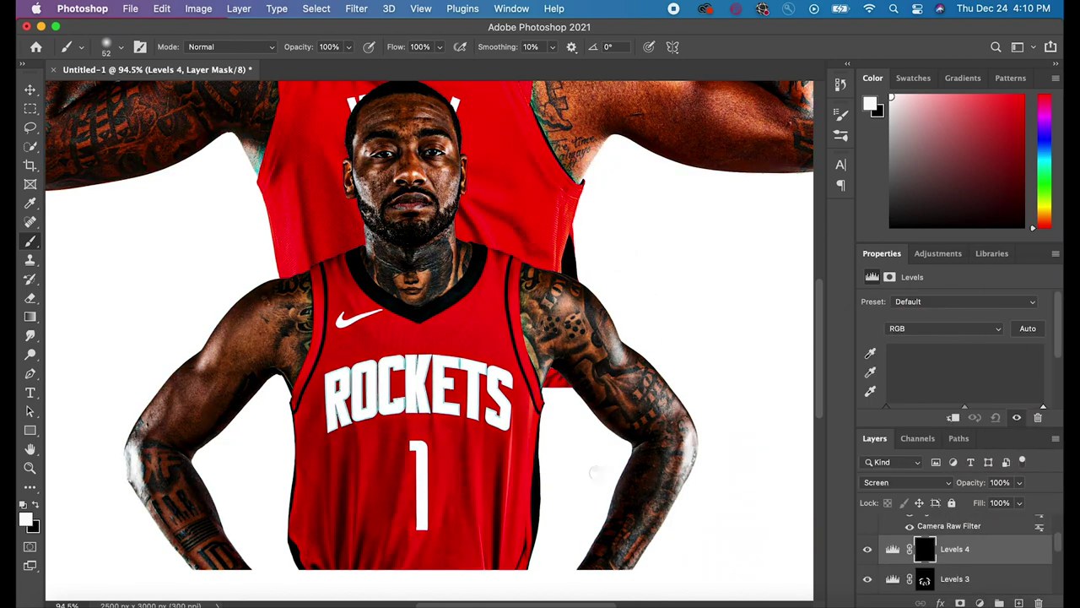
- Paint highlights on the front-facing player's arms and shoulder in the Screen Levels mask at 31% brush opacity
key(3)
key(1)
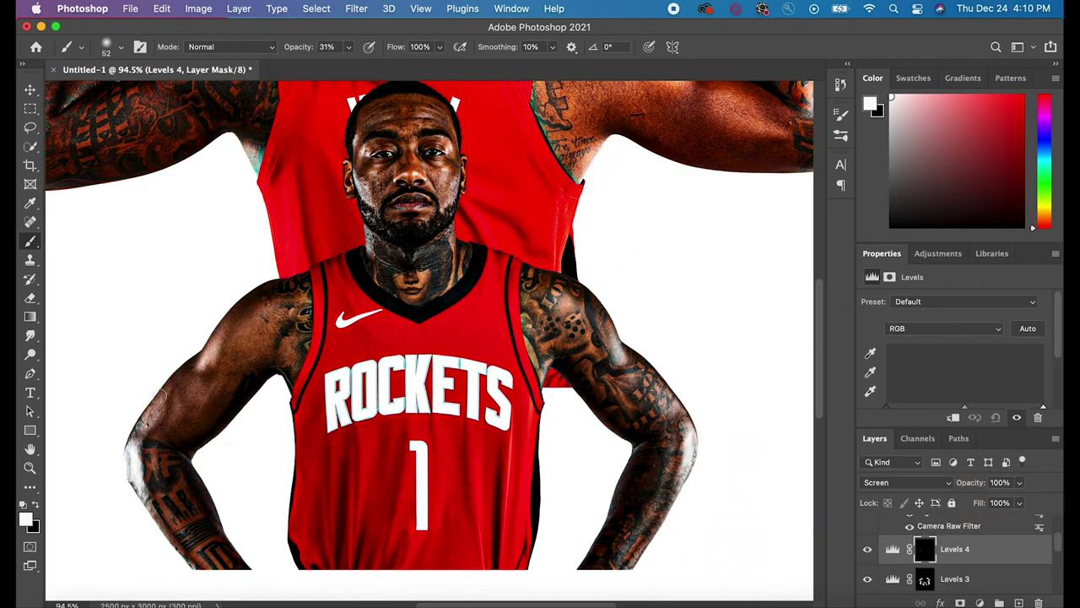
drag(660, 376, 680, 456)
mouse_move(531, 338)
mouse_down()
mouse_move(530, 300)
mouse_move(555, 340)
mouse_move(579, 339)
mouse_up()
scroll(514, 422, down, 2)
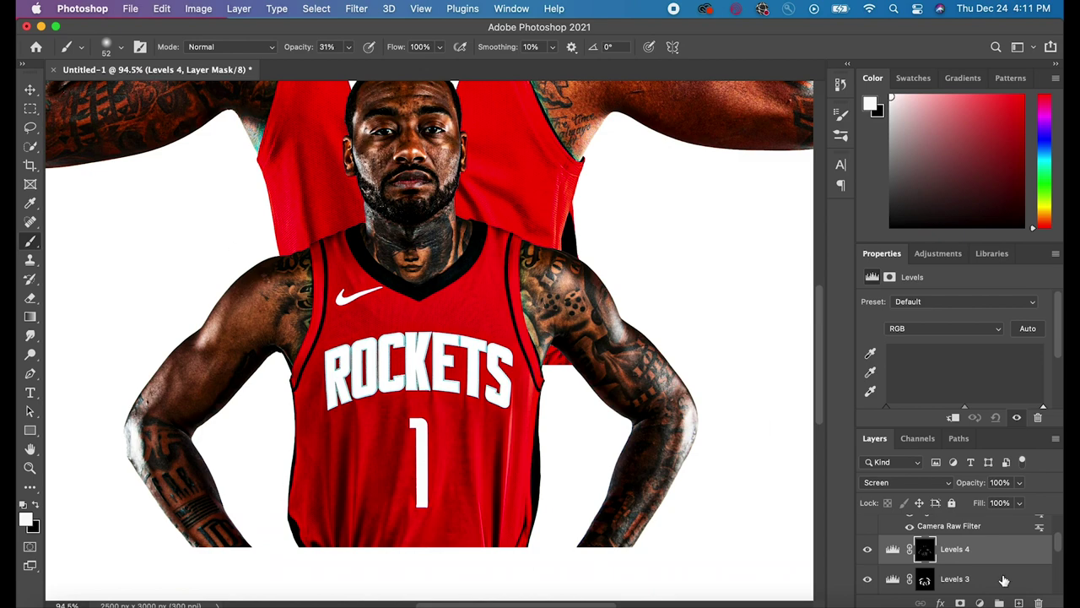
- Examine the Hue/Saturation, Color Lookup and Selective Color adjustment layers already used on the players
click(978, 603)
click(804, 460)
scroll(779, 342, down, 3)
scroll(871, 563, down, 3)
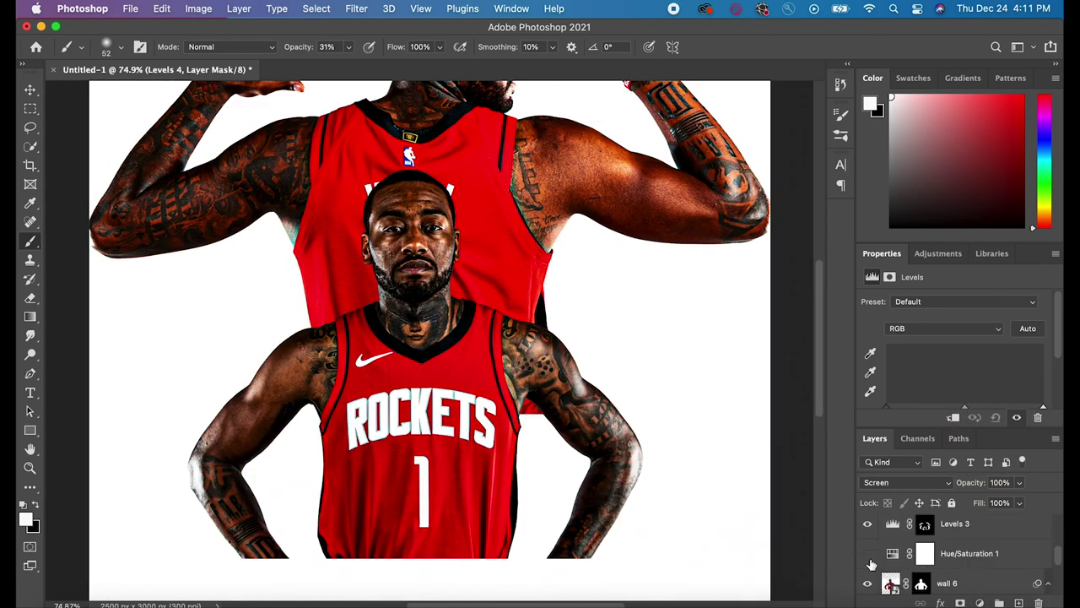
scroll(878, 562, down, 5)
click(884, 538)
scroll(962, 551, down, 2)
click(970, 528)
scroll(979, 533, down, 2)
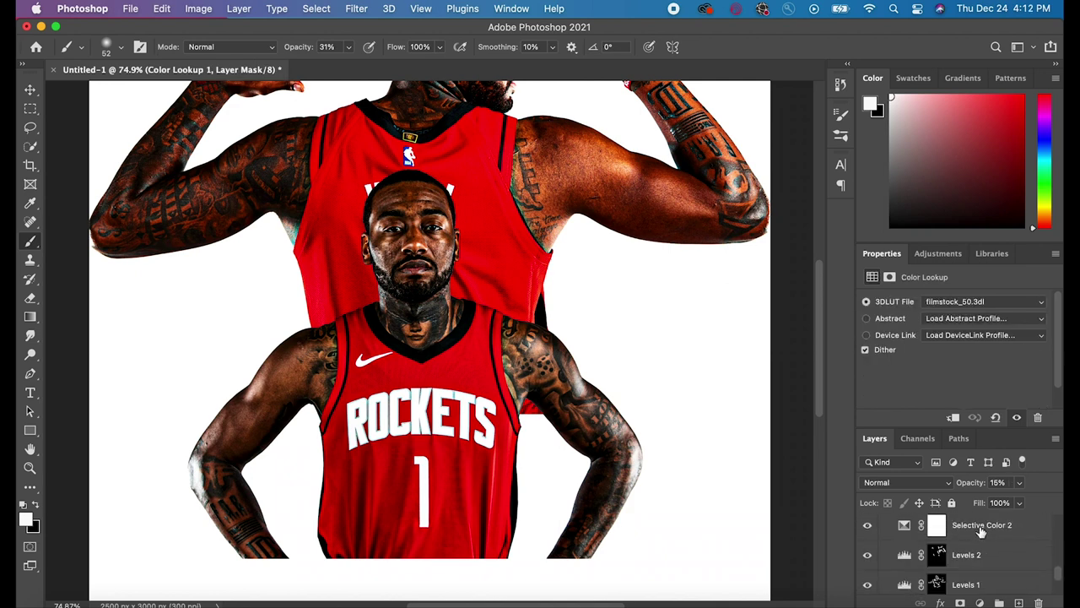
click(980, 534)
scroll(980, 537, up, 5)
scroll(980, 538, up, 2)
- Add a Selective Color adjustment layer directly above wall 6 and choose the Reds range for adjustment
click(979, 538)
click(980, 602)
click(986, 590)
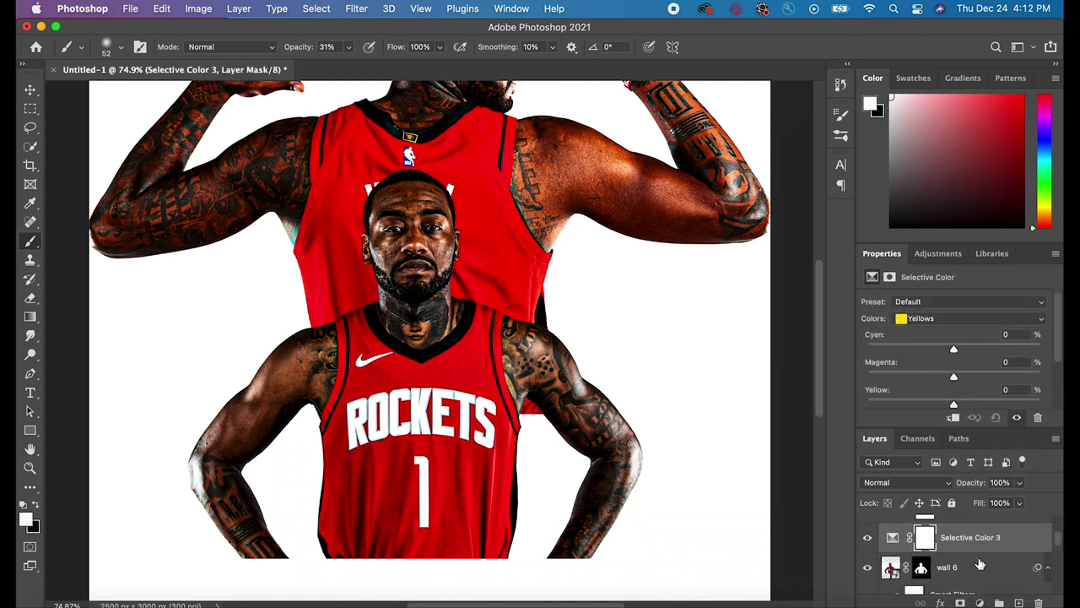
click(970, 318)
click(919, 306)
drag(954, 348, 954, 348)
- Clip the Selective Color 3 and Hue/Saturation 1 adjustment layers to wall 6
scroll(974, 542, down, 4)
click(966, 569)
scroll(972, 565, up, 4)
click(974, 562)
shift+click(972, 535)
right_click(971, 535)
click(853, 324)
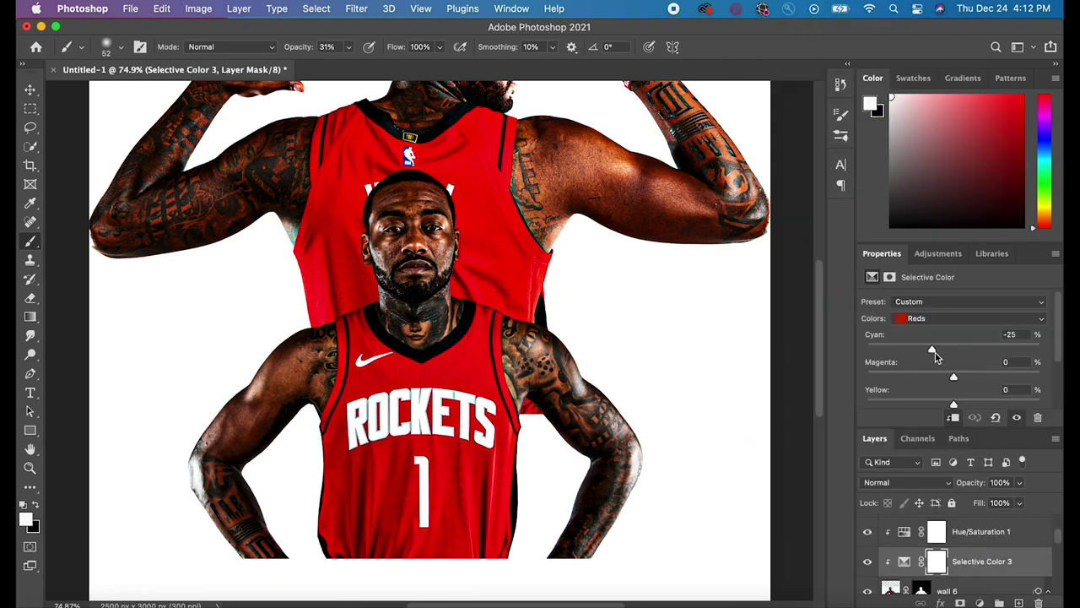
- Fine-tune the Reds and Yellows ranges in the front-facing player's Selective Color 3 adjustment
drag(989, 377, 954, 405)
mouse_move(939, 351)
mouse_down()
mouse_move(979, 352)
mouse_move(922, 358)
mouse_up()
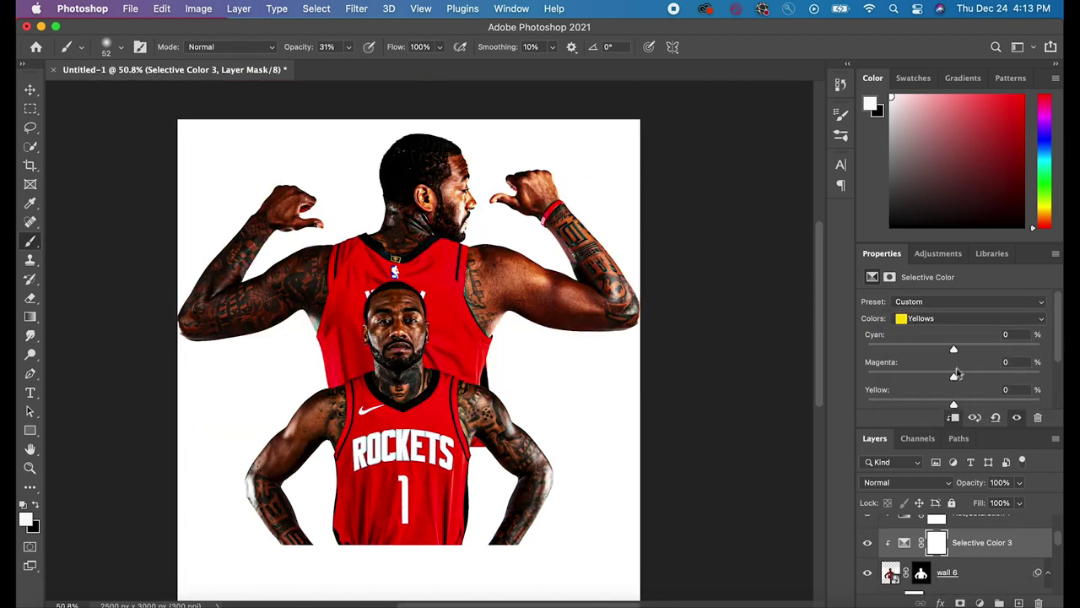
drag(954, 374, 978, 373)
click(980, 350)
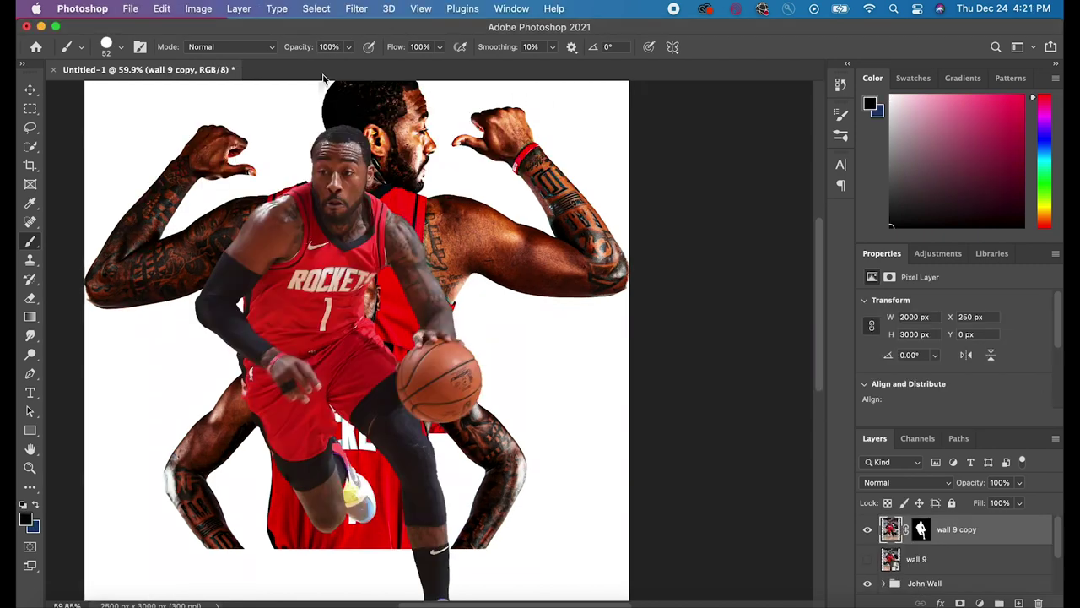
- Open wall 9 copy in the Camera Raw Filter and set Texture to +100 and Clarity to about +38
click(356, 8)
click(603, 340)
mouse_move(616, 395)
mouse_down()
mouse_move(586, 396)
mouse_move(597, 398)
mouse_up()
drag(622, 365, 688, 330)
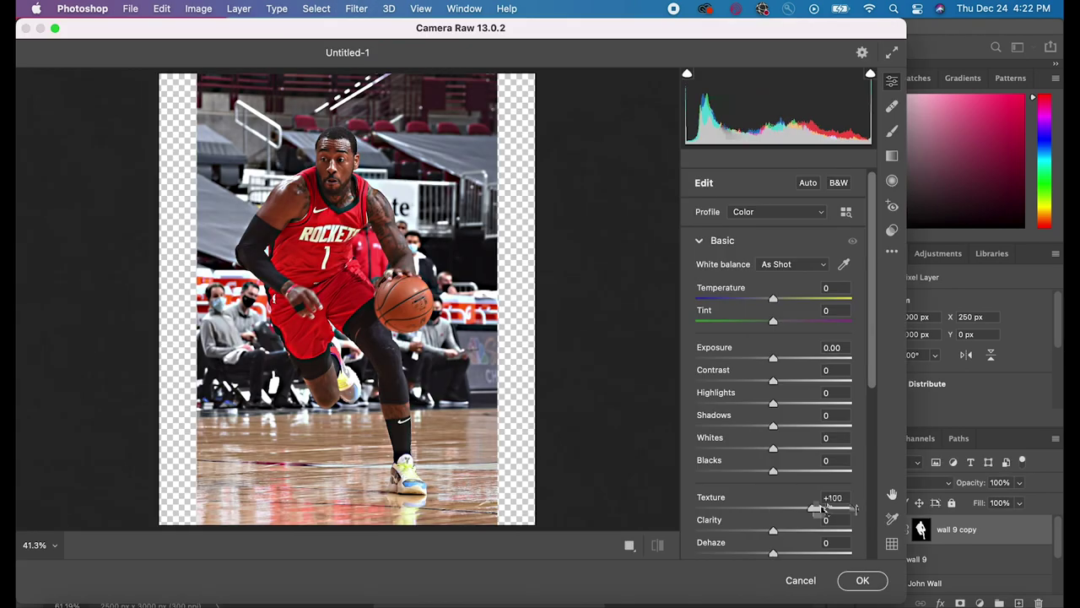
drag(773, 530, 803, 529)
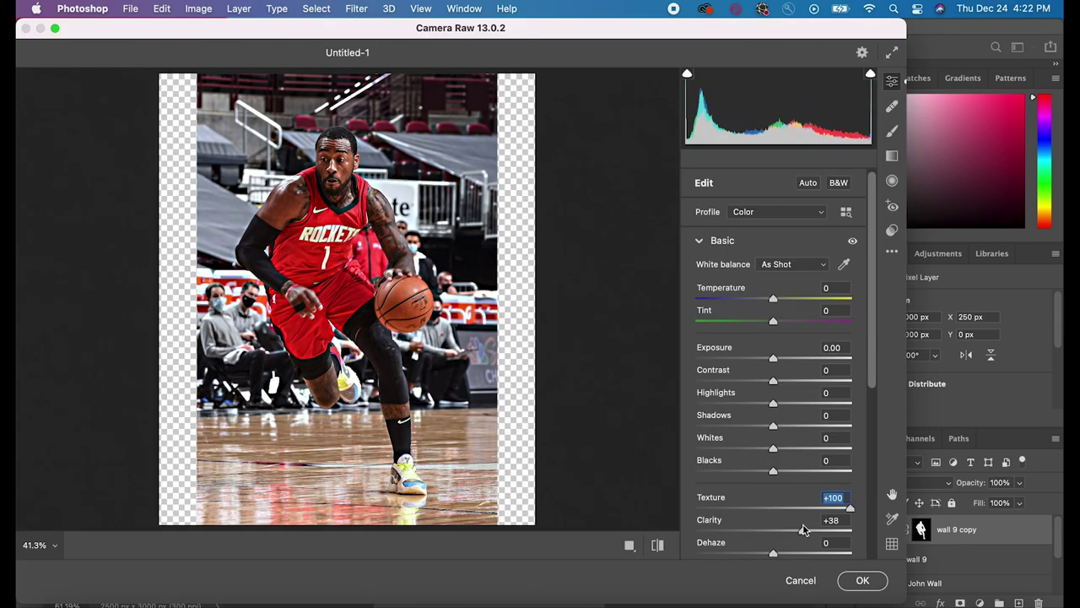
- Adjust the Camera Raw tone settings from Contrast through Blacks for the dribbling player and apply the filter
drag(777, 381, 815, 403)
drag(773, 427, 796, 449)
drag(774, 471, 792, 498)
scroll(808, 517, down, 4)
click(862, 580)
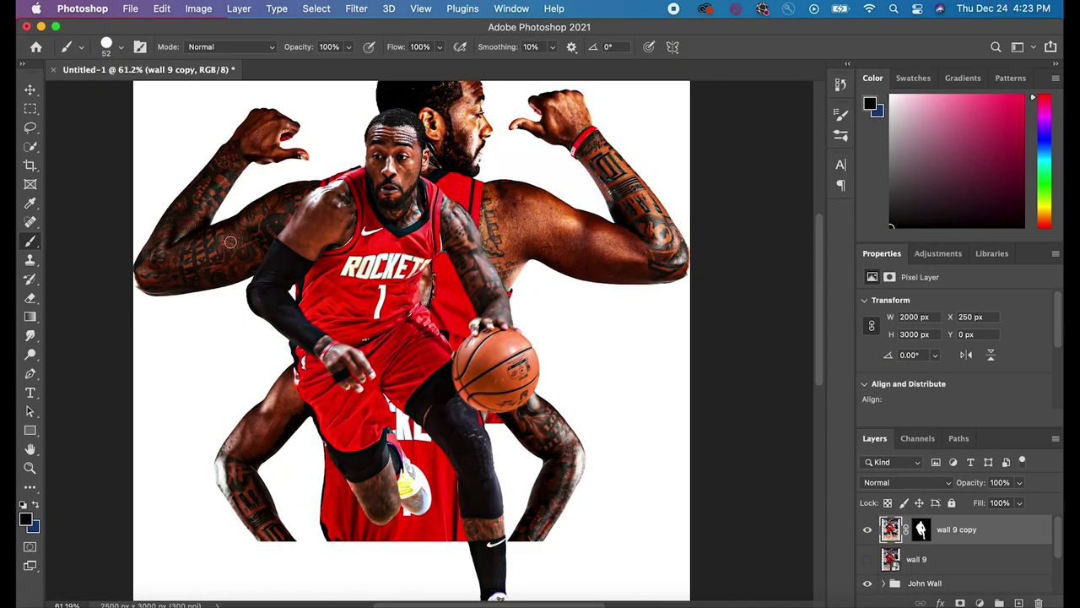
- Duplicate wall 9 copy, apply High Pass to the duplicate, blend it in Soft Light and lower its opacity
key(super+j)
click(356, 9)
mouse_move(390, 314)
click(591, 328)
click(831, 159)
click(903, 483)
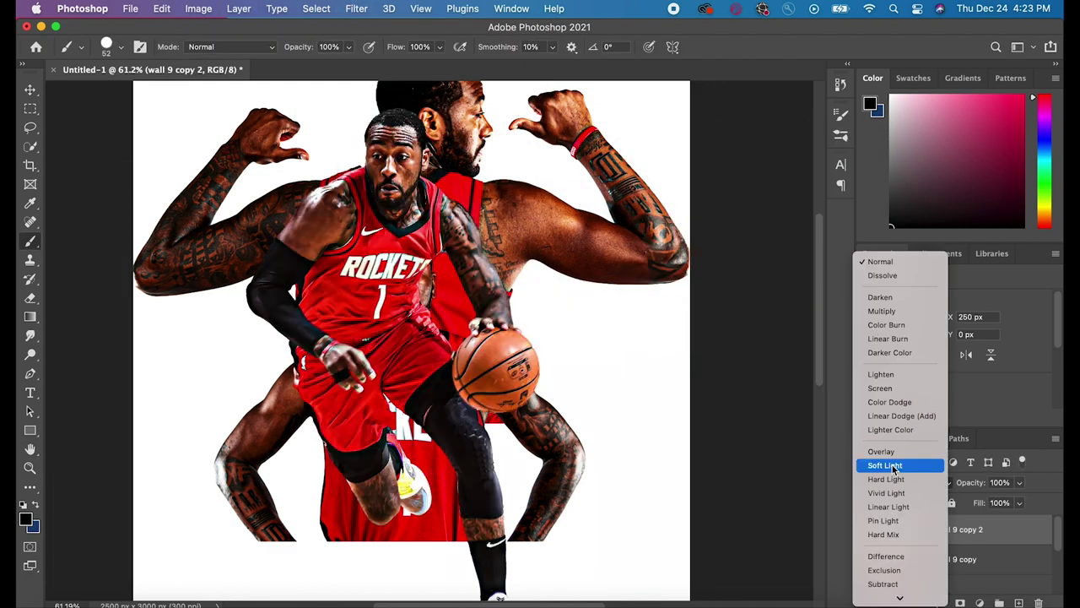
click(895, 469)
drag(1019, 481, 975, 504)
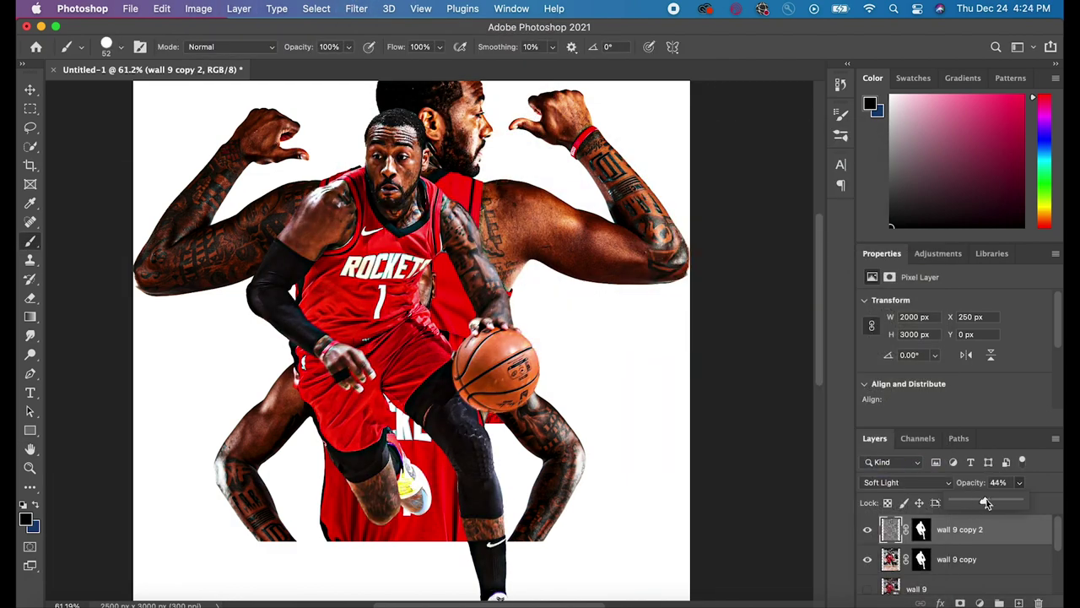
- Create a second High Pass duplicate of wall 9 copy and blend it in Soft Light mode
click(979, 561)
click(356, 8)
click(590, 329)
drag(675, 356, 667, 356)
click(829, 159)
click(903, 481)
click(886, 466)
- Clip Brightness/Contrast and Selective Color adjustment layers to wall 9 copy, setting the Reds to Cyan -32 and Magenta +12
click(979, 530)
scroll(981, 552, down, 2)
click(981, 557)
click(979, 602)
click(1003, 326)
mouse_move(954, 342)
mouse_down()
mouse_move(928, 347)
mouse_move(949, 342)
mouse_up()
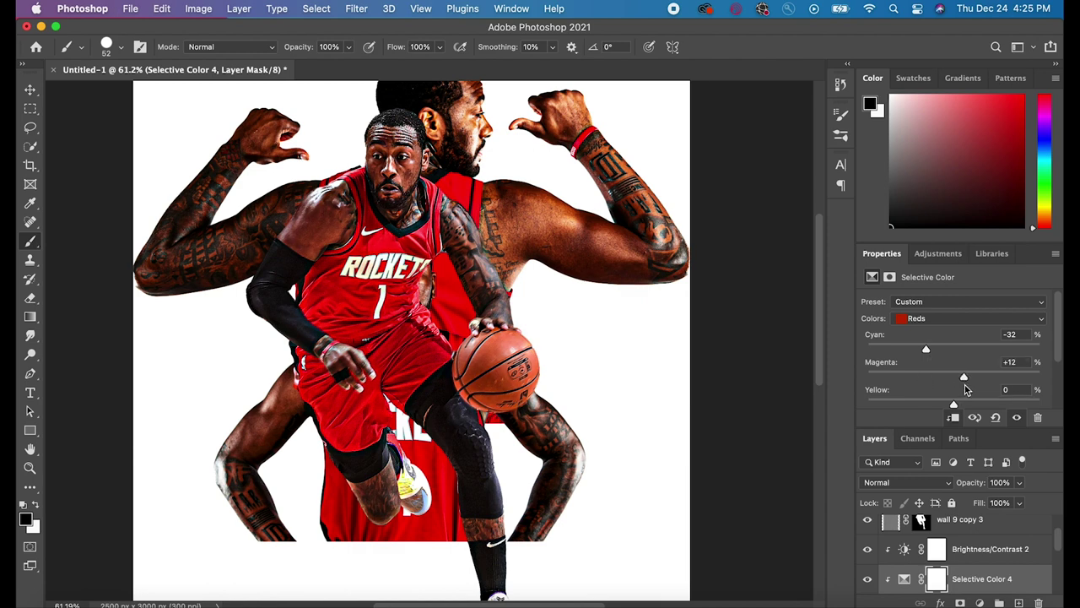
- Adjust another color range in Selective Color 4 to Magenta +34, Yellow +26 and Black +29
scroll(955, 376, down, 3)
click(953, 297)
click(949, 309)
drag(953, 329, 979, 374)
scroll(972, 364, down, 1)
scroll(977, 362, down, 2)
scroll(976, 366, down, 1)
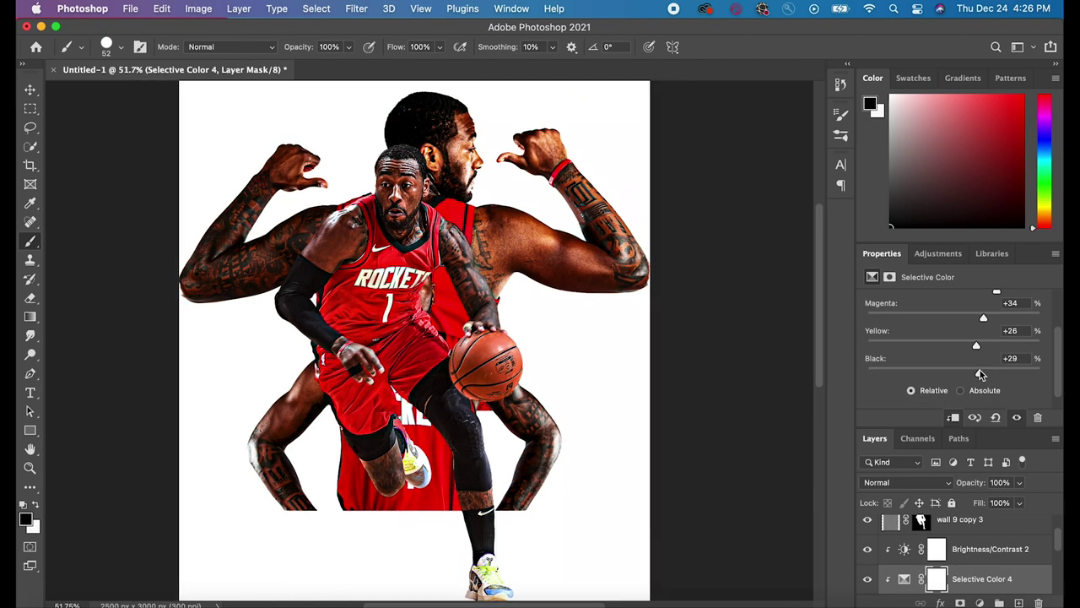
- Add a Levels adjustment layer clipped to wall 9 copy in Multiply mode and invert its mask to black
scroll(912, 545, down, 2)
click(899, 554)
click(979, 602)
click(1000, 344)
click(908, 483)
click(896, 532)
key(super+i)
- Choose a soft 78 px brush and paint shadows on the dribbling player in the Multiply Levels mask
scroll(359, 166, up, 5)
click(120, 48)
click(44, 181)
click(334, 262)
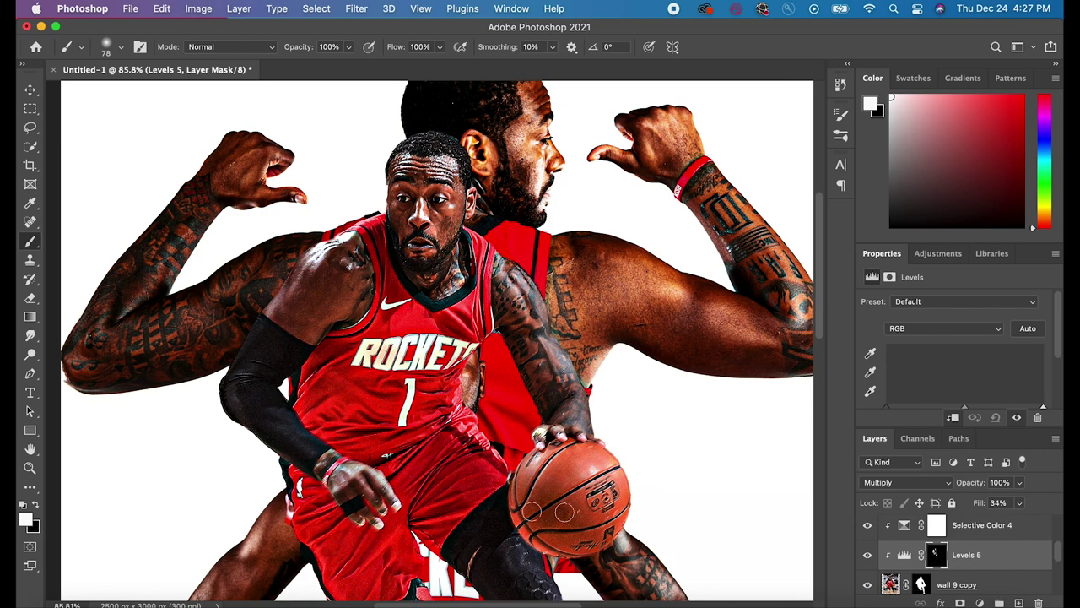
scroll(478, 374, down, 3)
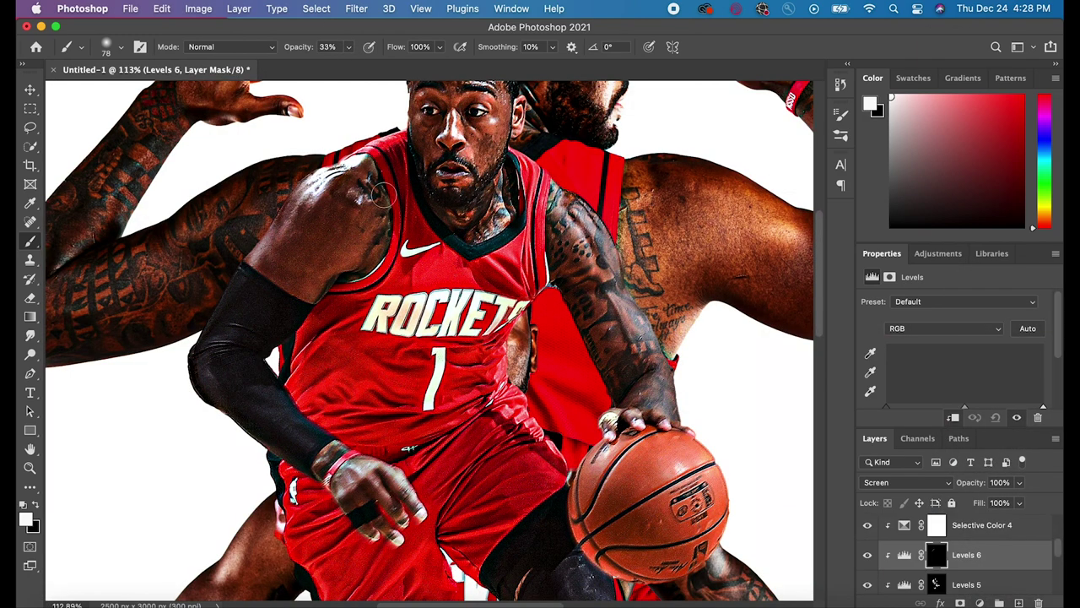
- Paint highlights on the dribbling player and the basketball in the Screen Levels mask at 33% brush opacity
scroll(384, 194, up, 1)
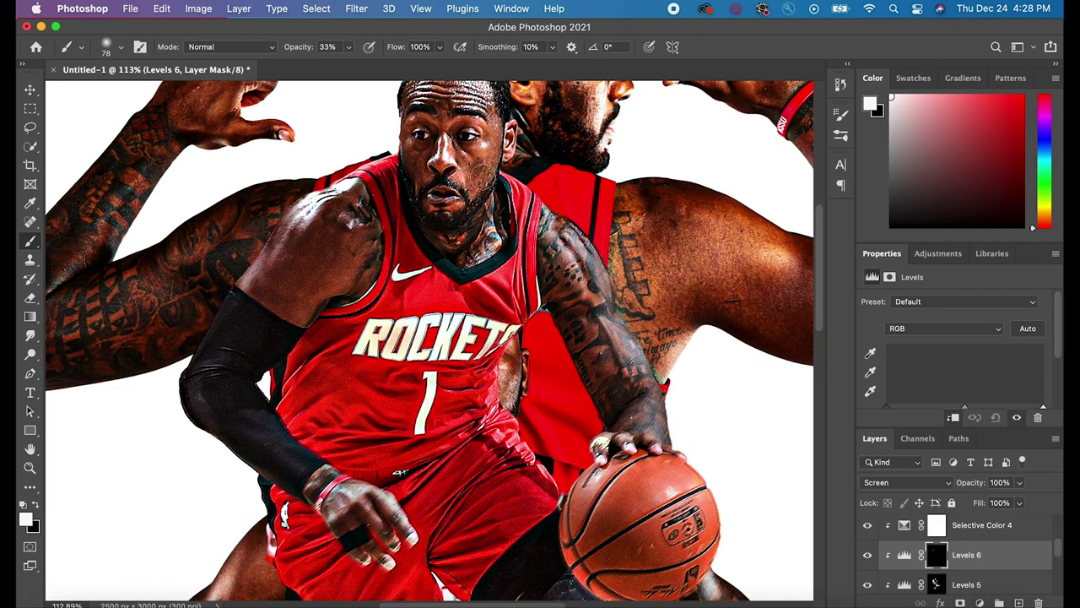
scroll(436, 300, down, 5)
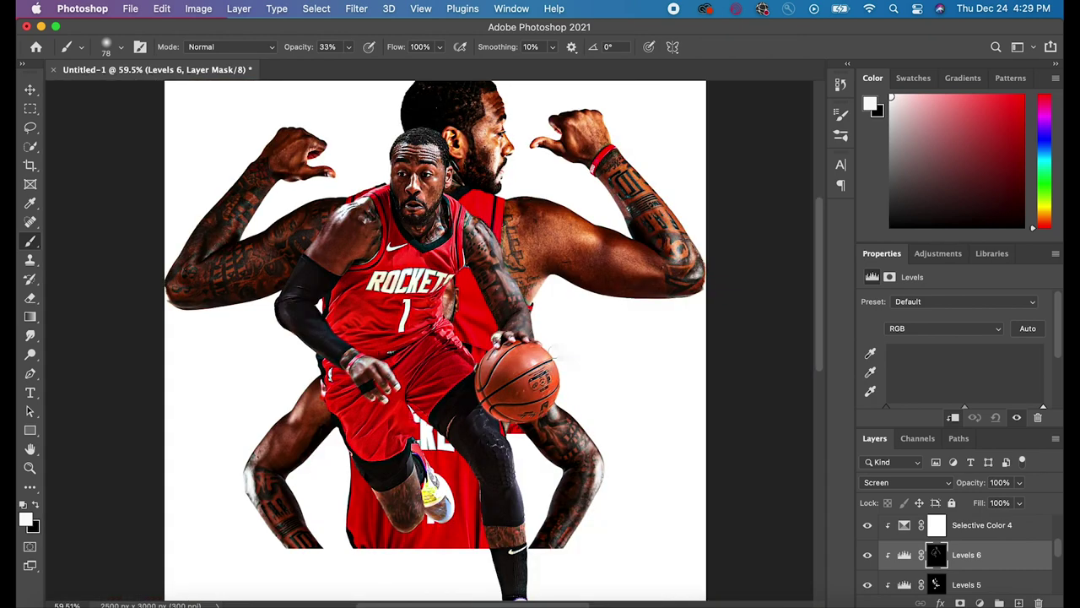
drag(557, 359, 541, 422)
- Add a Color Lookup adjustment layer for the dribbling player using the filmstock_50.3dl LUT
scroll(545, 372, down, 5)
scroll(983, 552, down, 2)
scroll(1002, 557, up, 5)
click(1000, 557)
click(980, 602)
click(993, 488)
click(979, 302)
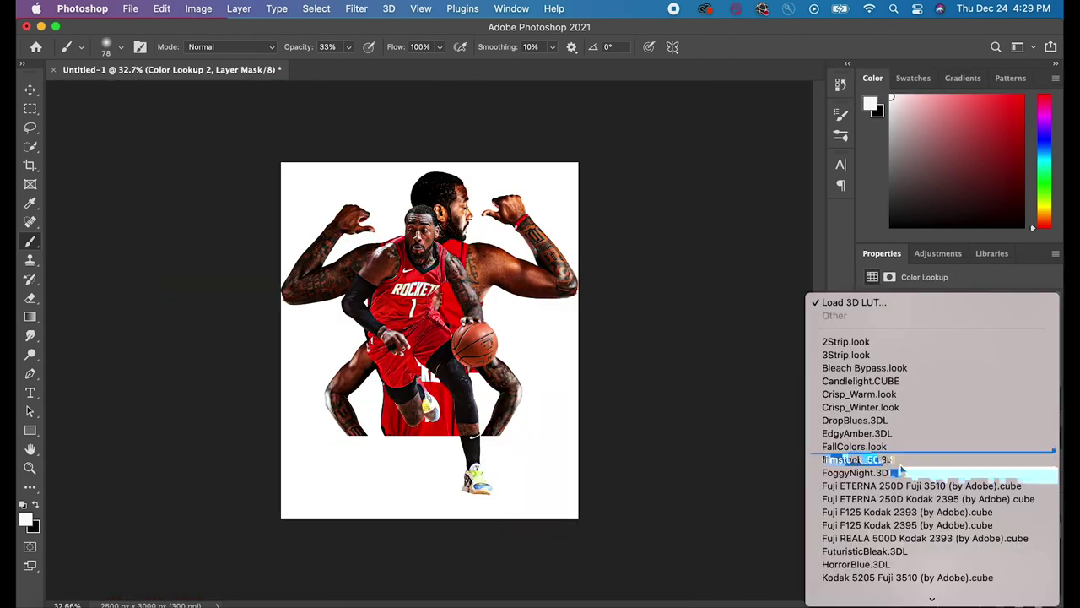
click(878, 460)
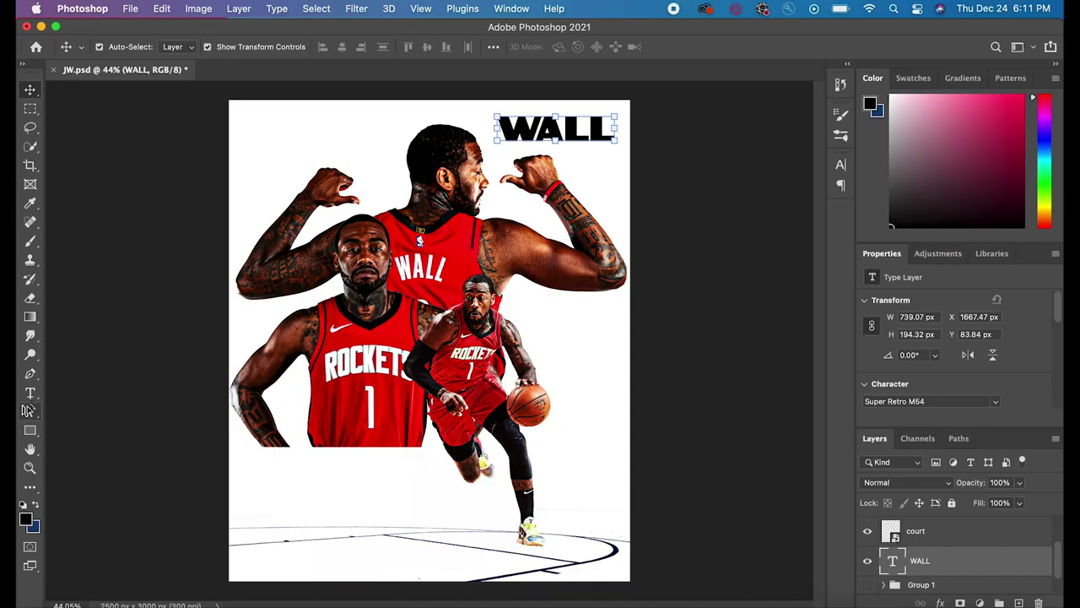
- Add a JOHN text layer and scale it to about 466% in the poster's upper-left corner
key(t)
click(270, 131)
click(27, 92)
key(super+t)
drag(284, 137, 326, 133)
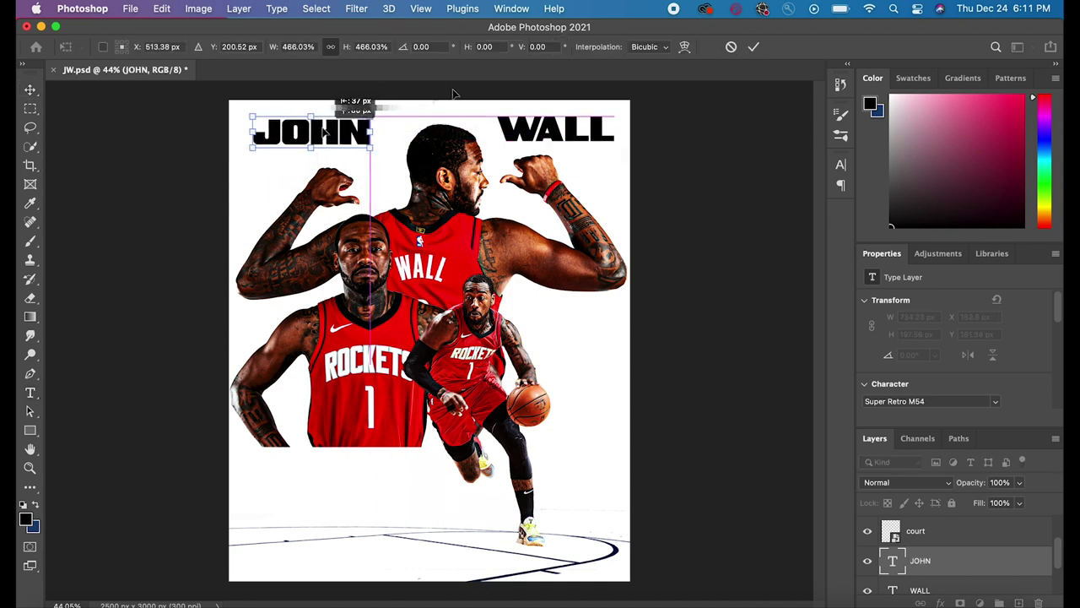
key(Return)
- Compare the font sizes of the JOHN and WALL titles and set WALL's size to 46.6 pt
key(t)
click(533, 128)
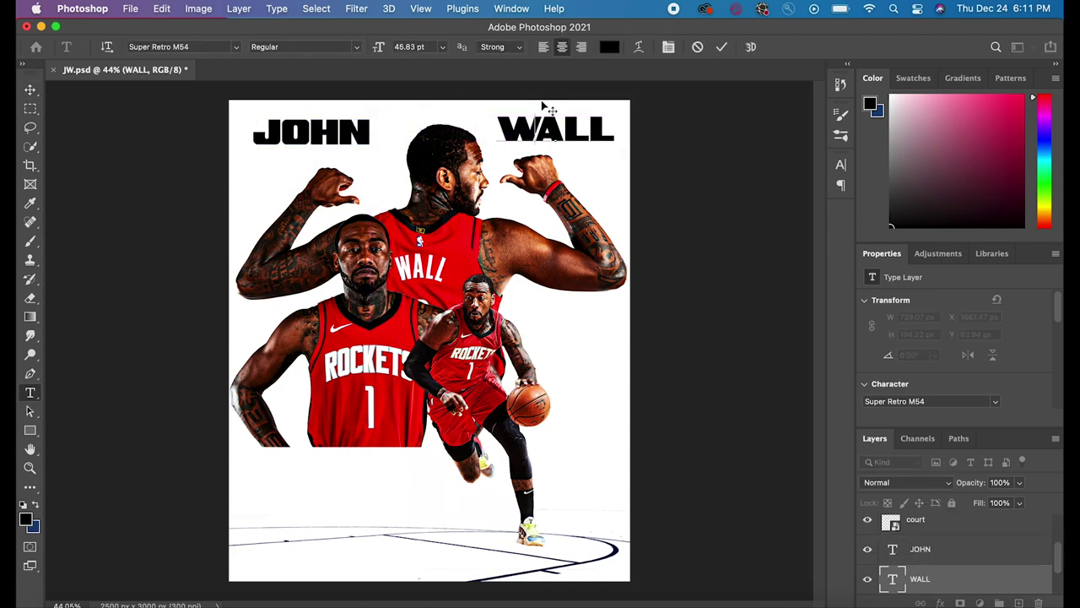
click(721, 47)
click(314, 132)
click(721, 47)
click(534, 130)
click(420, 48)
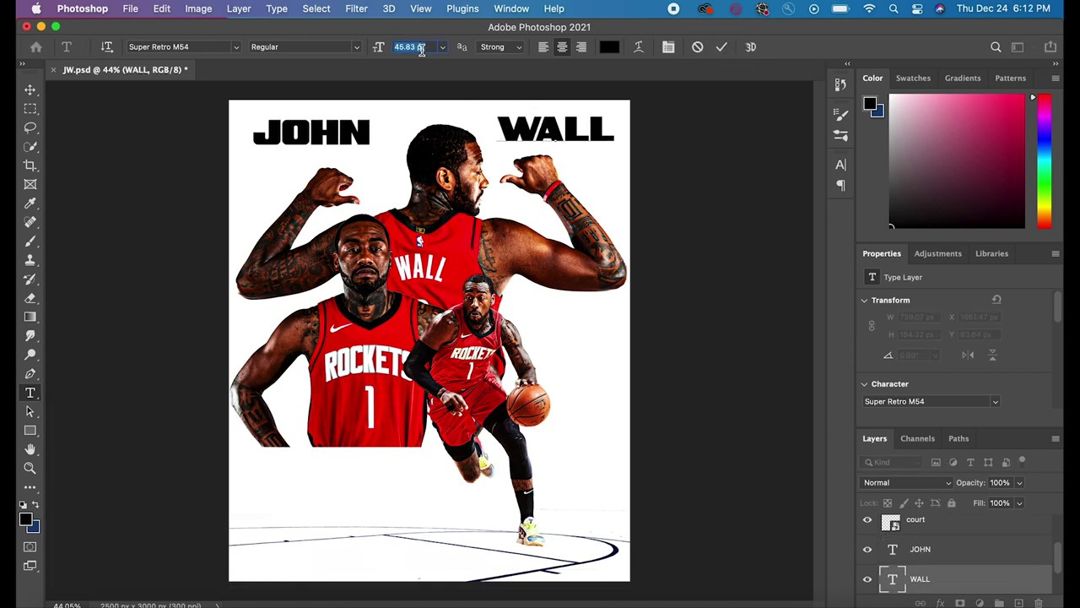
double_click(523, 125)
click(415, 47)
text(46)
key(Return)
click(31, 89)
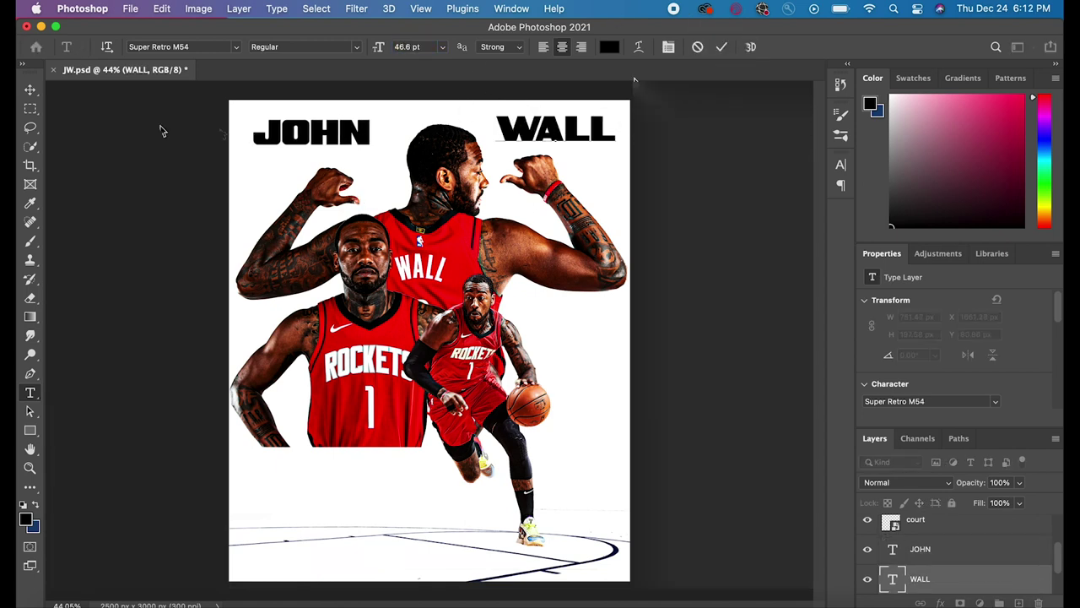
- Transform the WALL title at the upper right and enlarge JOHN flush with the poster's left edge, behind the player's head
key(super+t)
drag(570, 134, 586, 138)
click(753, 47)
click(343, 137)
key(super+t)
drag(342, 138, 391, 129)
click(755, 49)
- Enlarge the WALL title to about 201% and move it to the poster's left edge below the front-facing player
click(615, 131)
drag(624, 119, 719, 93)
drag(593, 116, 318, 462)
drag(443, 437, 472, 431)
drag(388, 475, 387, 490)
drag(472, 444, 478, 442)
drag(389, 492, 387, 494)
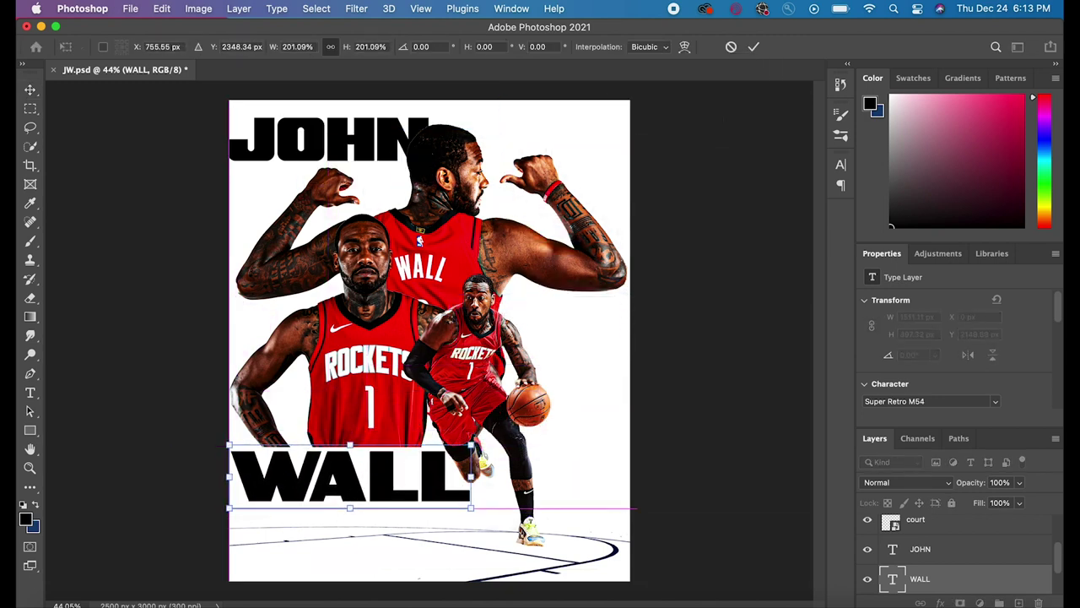
click(754, 46)
- Add a number 1 text layer in the Radford font and enlarge it beside the dribbling player
key(t)
click(237, 47)
click(586, 360)
text(1)
key(super+Return)
key(super+t)
drag(590, 362, 638, 460)
drag(602, 406, 562, 364)
key(Return)
- Change the number 1's font to Slimlines and scale it to about 134%
click(238, 47)
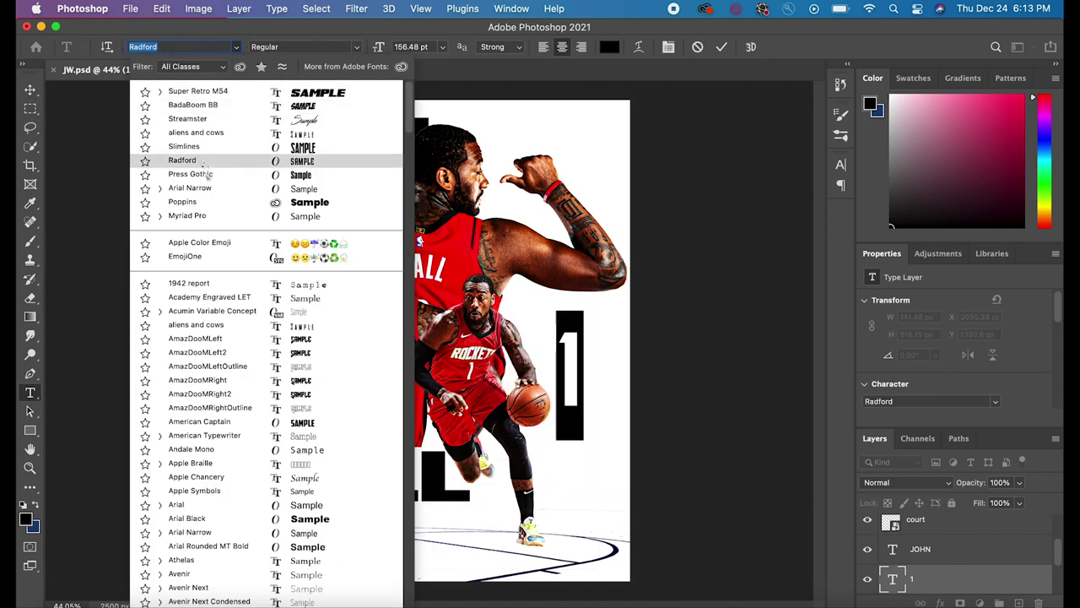
click(164, 166)
key(super+Return)
key(super+t)
drag(584, 320, 592, 278)
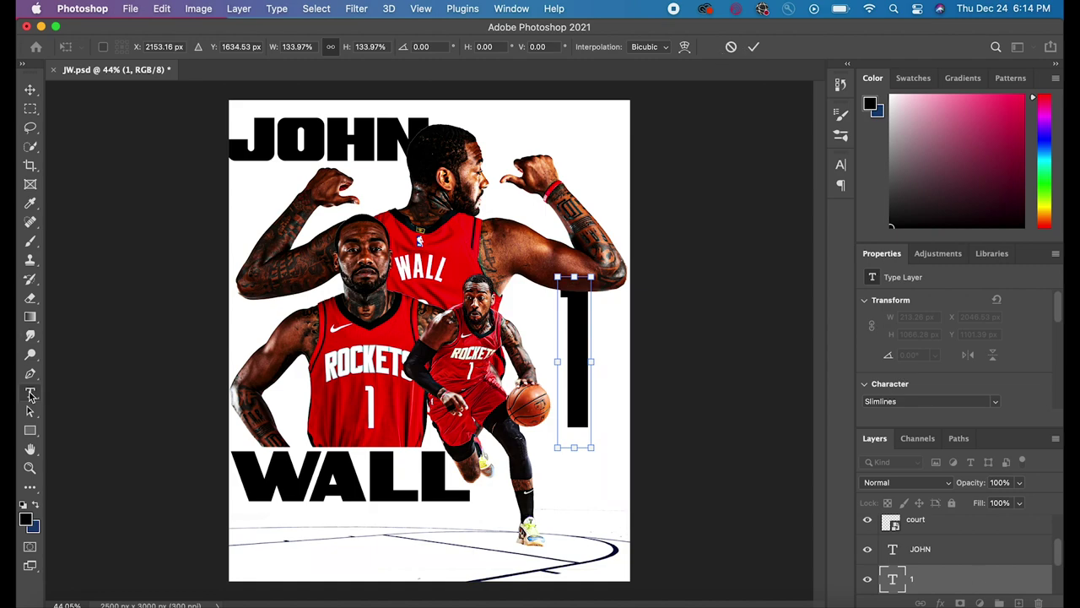
- Browse the fonts for the number 1, apply a heavy glitch-style block font and resize the number
click(30, 394)
double_click(578, 371)
click(237, 46)
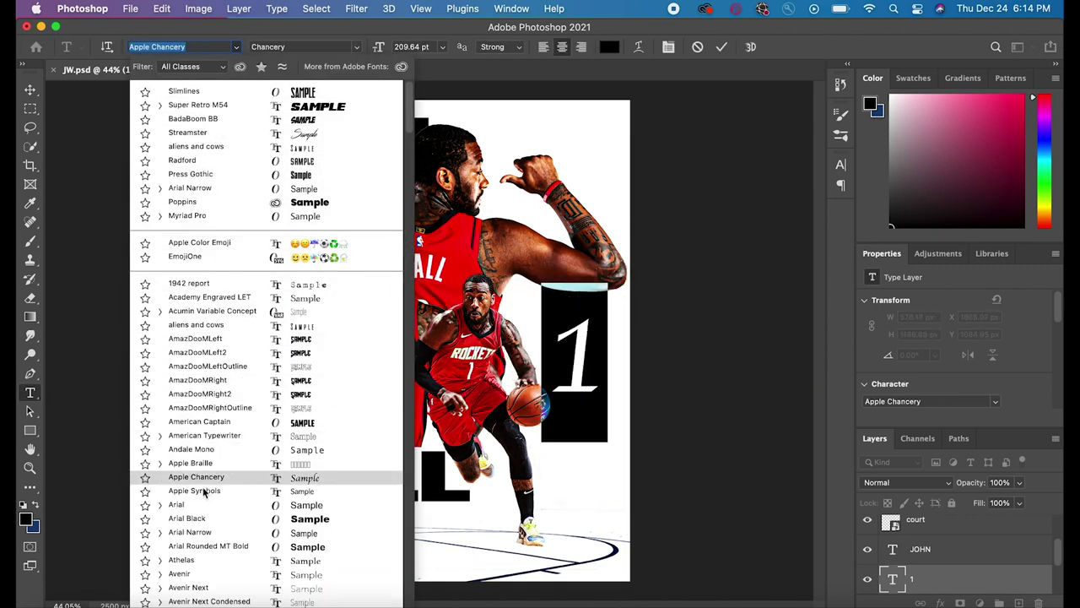
scroll(204, 478, down, 5)
click(203, 478)
key(ctrl+t)
drag(620, 279, 637, 275)
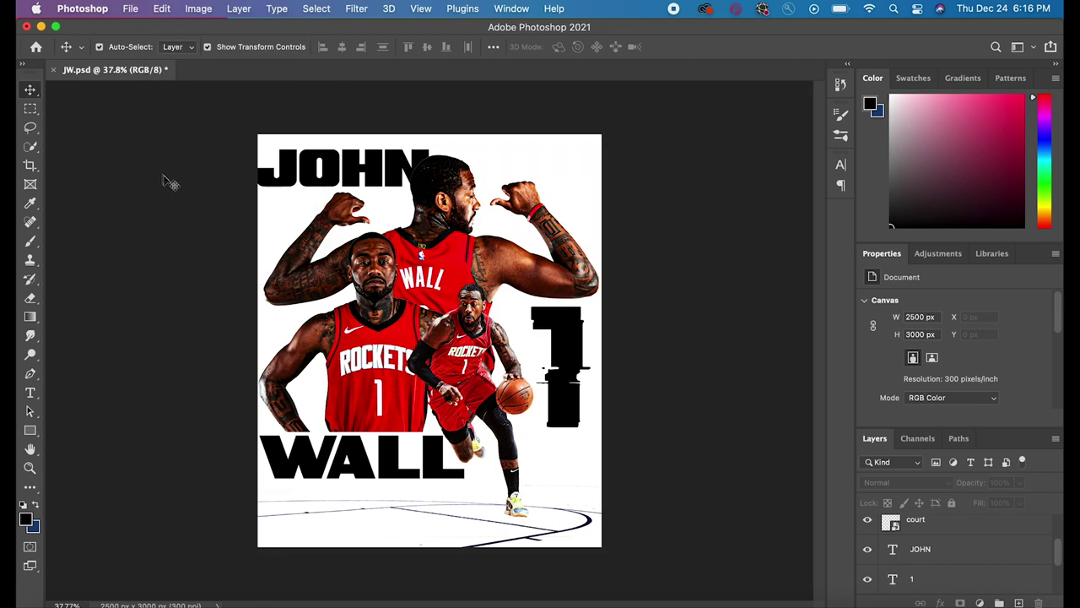
- Open the file chooser for placing an image from the Editing folder
key(super+o)
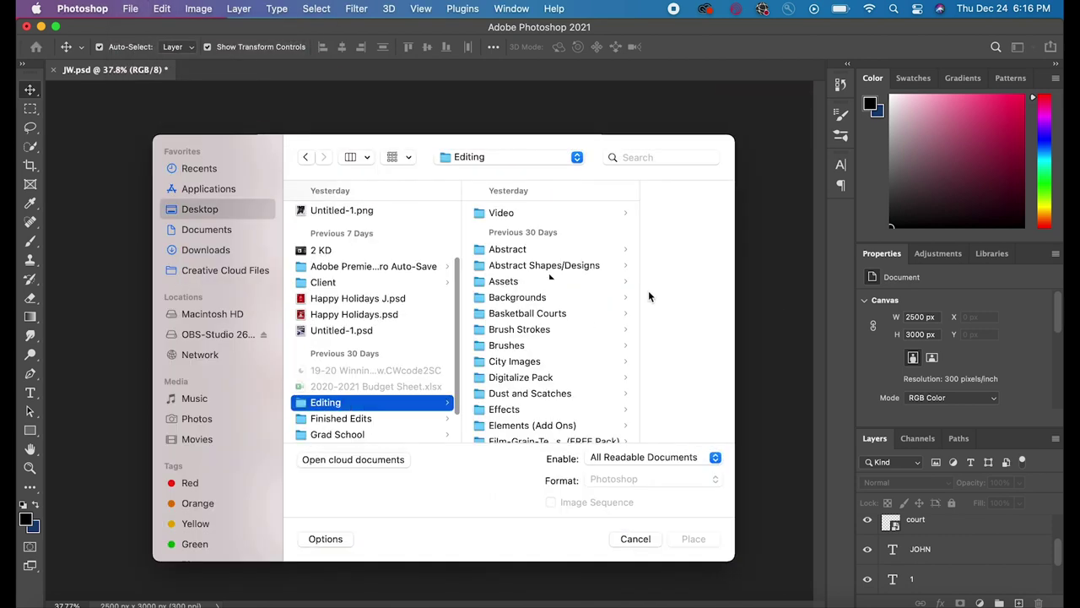
- Scale the red Rectangle 3 layer clipped to layer 8 to 97.54% around the WALL title
click(867, 552)
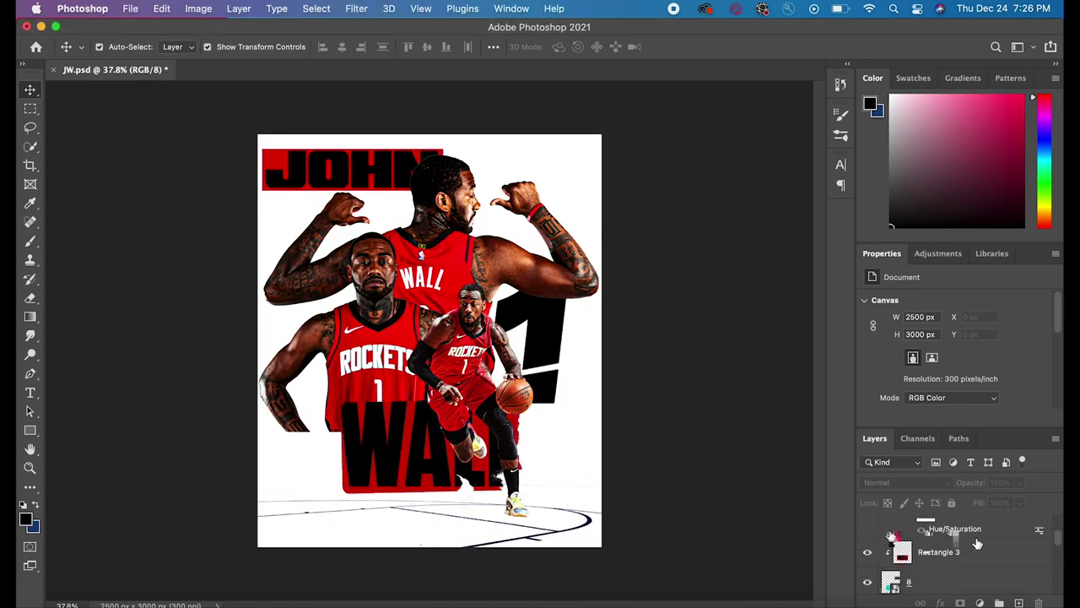
scroll(977, 543, down, 2)
click(940, 527)
key(super+t)
drag(328, 394, 332, 397)
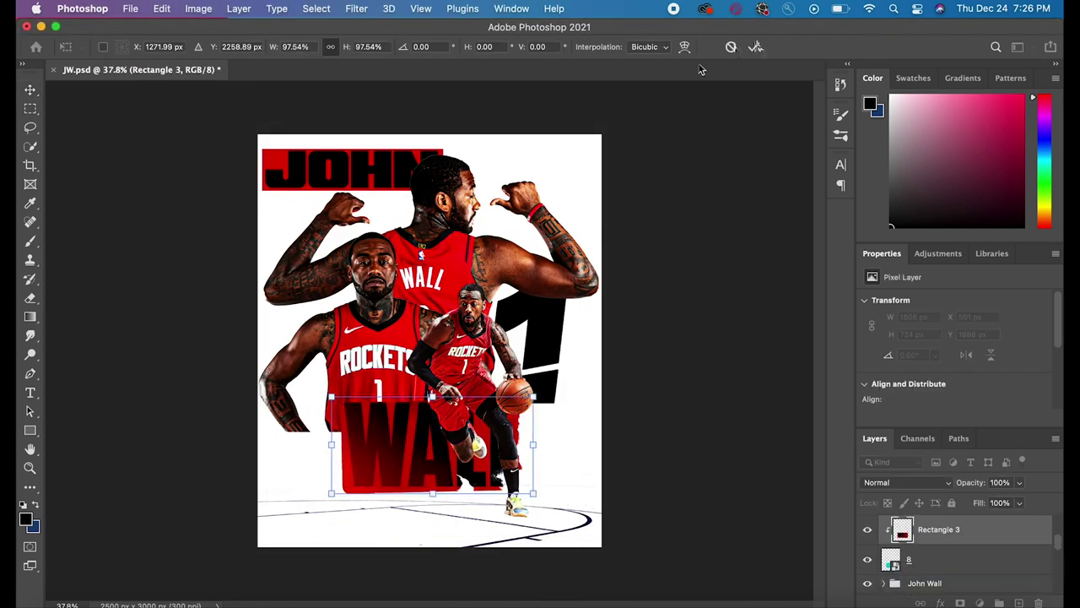
key(Return)
scroll(928, 548, down, 8)
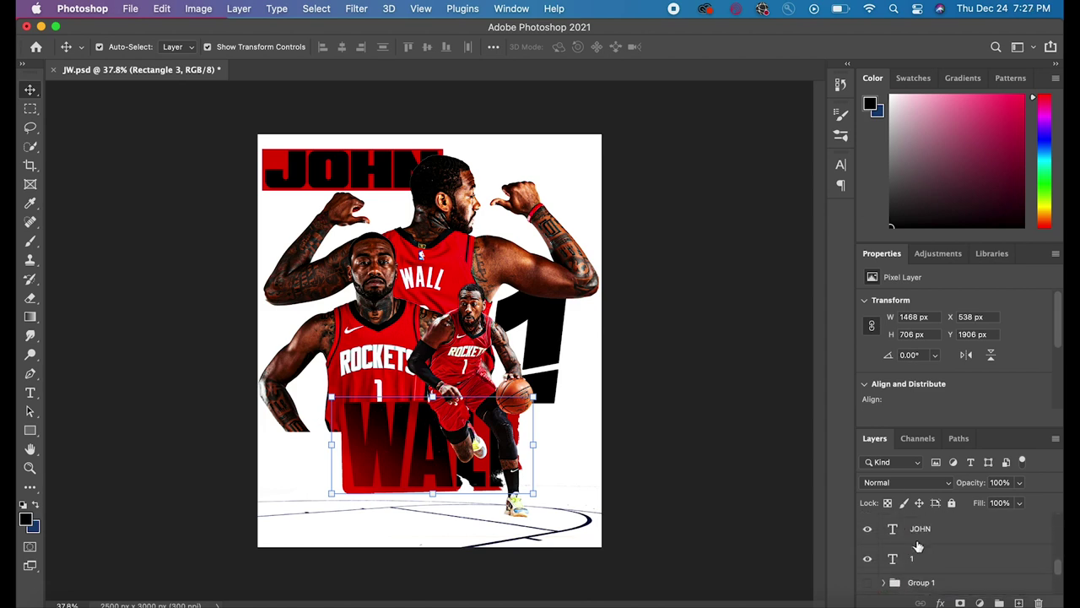
- Browse the texture images and place 13.png as an embedded smart object between the JOHN and 1 text layers
click(921, 531)
scroll(923, 543, up, 2)
scroll(923, 545, down, 2)
click(926, 564)
click(1019, 602)
click(130, 9)
click(176, 275)
click(297, 260)
click(304, 286)
click(308, 304)
click(311, 350)
click(309, 367)
scroll(306, 376, down, 2)
click(299, 376)
click(313, 389)
click(308, 373)
click(654, 547)
- Scale the yellow 13.png shape to about 1099 × 510 px and position it behind the JOHN title
drag(561, 266, 520, 289)
drag(398, 335, 349, 169)
drag(470, 123, 440, 140)
drag(390, 187, 396, 166)
key(Return)
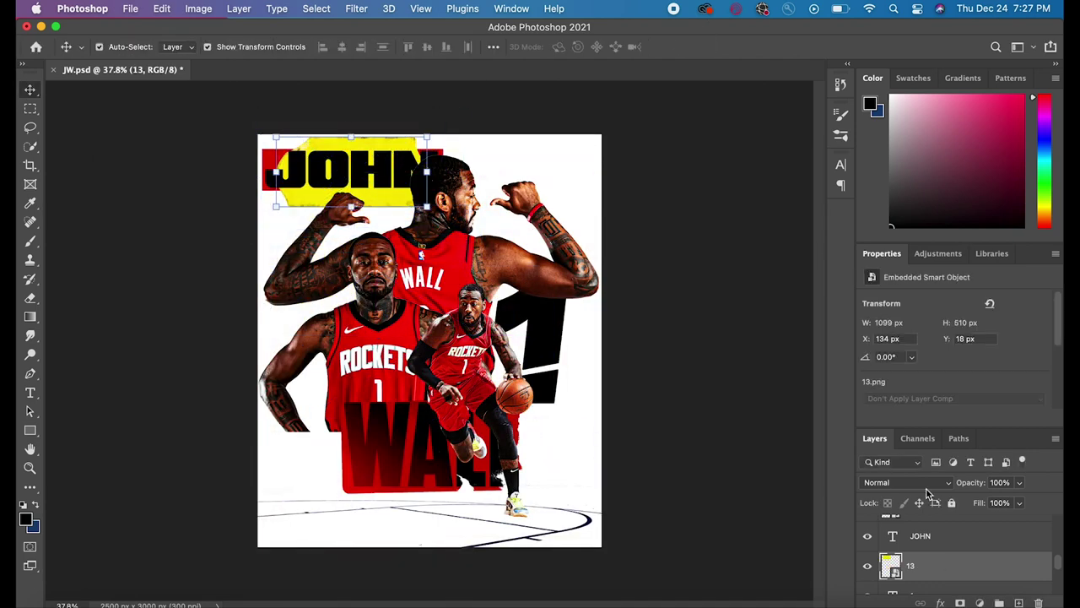
- Rasterize the JOHN text layer and clip it to the yellow 13 layer
scroll(937, 544, up, 1)
click(946, 550)
right_click(950, 553)
right_click(986, 554)
click(848, 270)
right_click(943, 547)
click(850, 454)
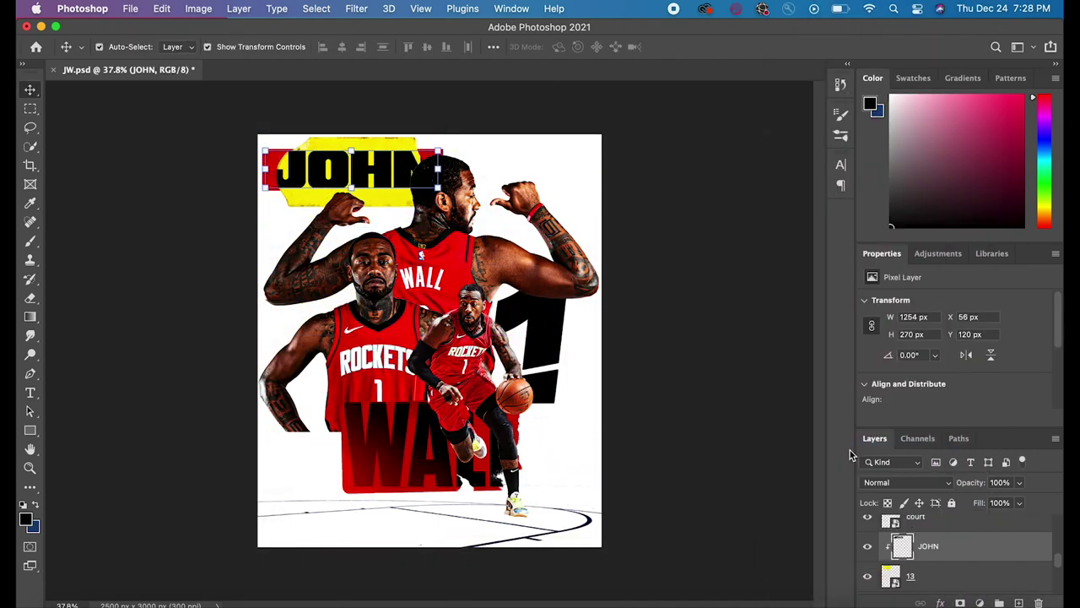
- Move the red Rectangle 2 behind the JOHN title directly below the JOHN layer so it is also clipped to layer 13
scroll(945, 538, up, 4)
scroll(926, 564, down, 4)
scroll(907, 540, up, 4)
scroll(896, 544, down, 1)
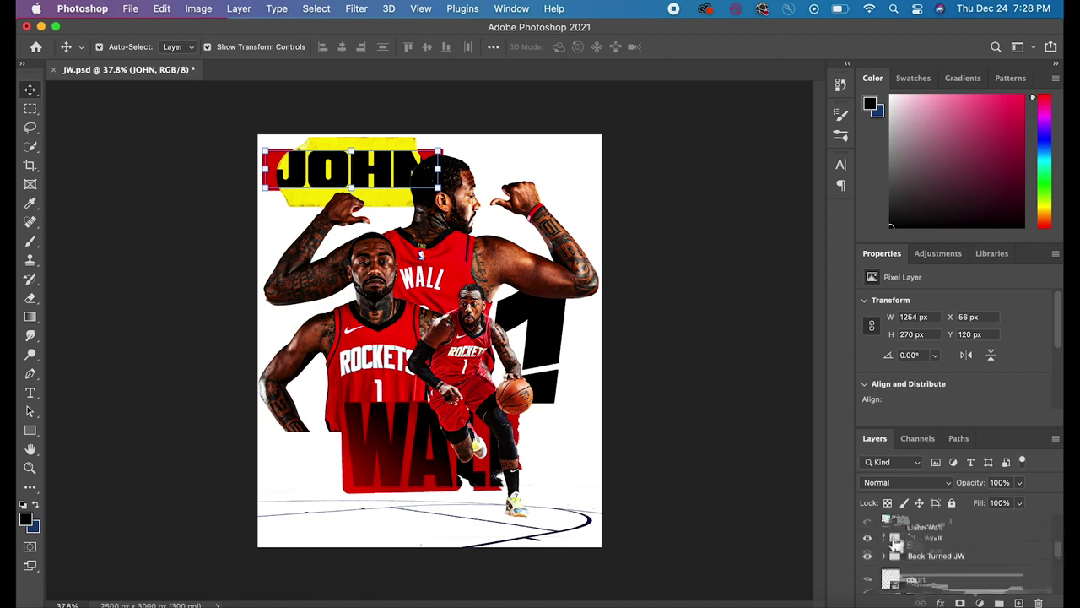
click(890, 536)
click(269, 173)
drag(938, 579, 949, 544)
scroll(941, 559, down, 1)
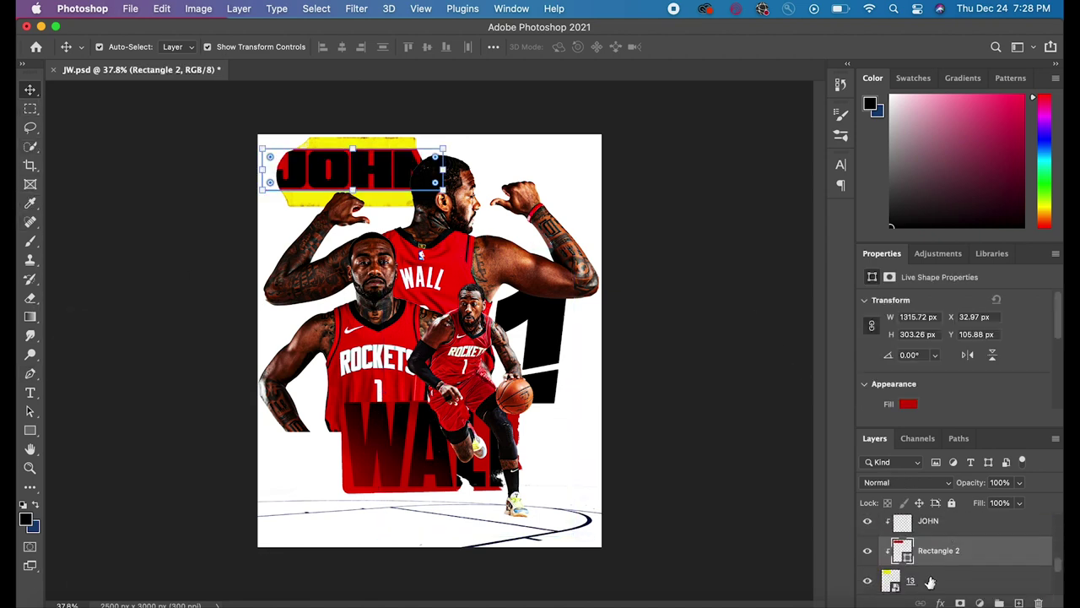
- Place the image 6 as an embedded object above layer 13 and position it over the JOHN title
click(930, 582)
click(130, 9)
click(169, 270)
double_click(284, 301)
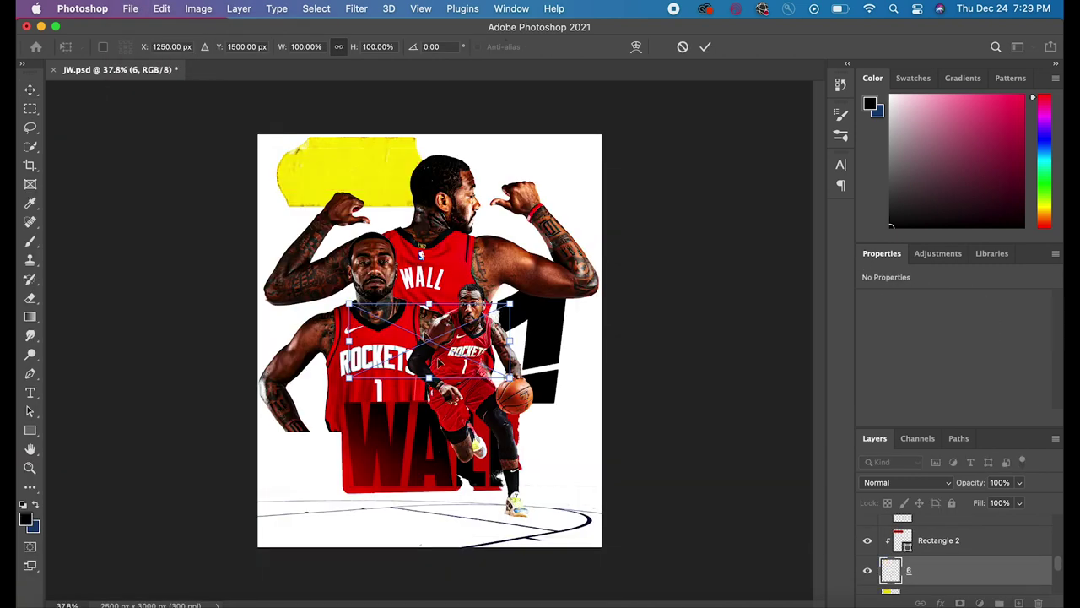
drag(437, 362, 375, 162)
key(Return)
- Delete the yellow 13 layer and slightly enlarge layer 6 around the JOHN title
scroll(937, 563, down, 1)
click(920, 562)
click(1037, 602)
click(909, 535)
key(super+t)
drag(269, 120, 258, 118)
click(705, 47)
- Rasterize layer 6 and clear the grey leftover texture above the JOHN title
click(668, 244)
scroll(327, 153, up, 5)
scroll(948, 545, up, 3)
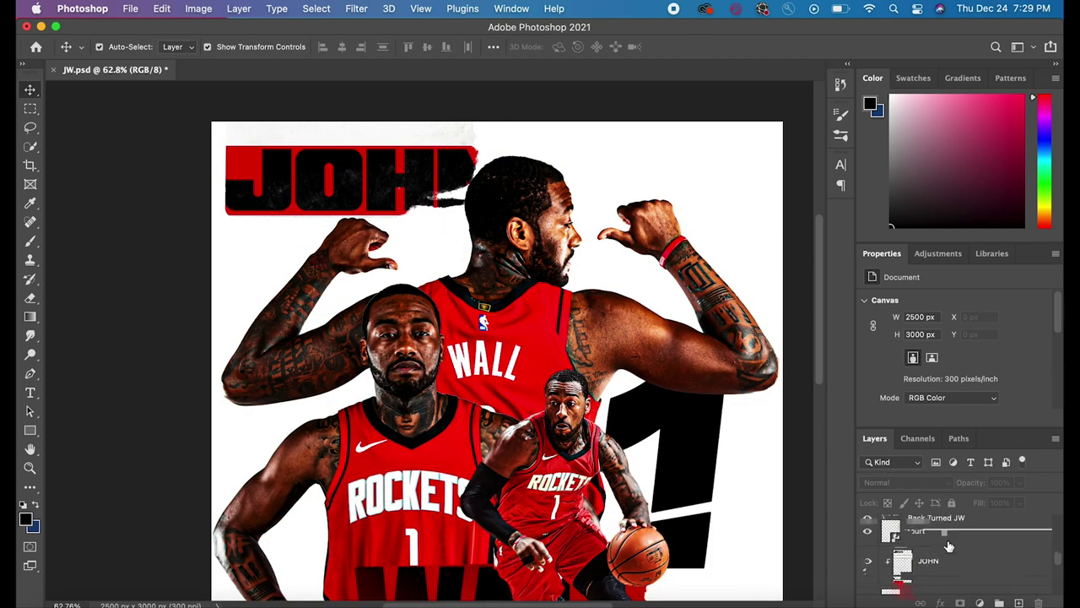
click(413, 127)
key(m)
right_click(937, 572)
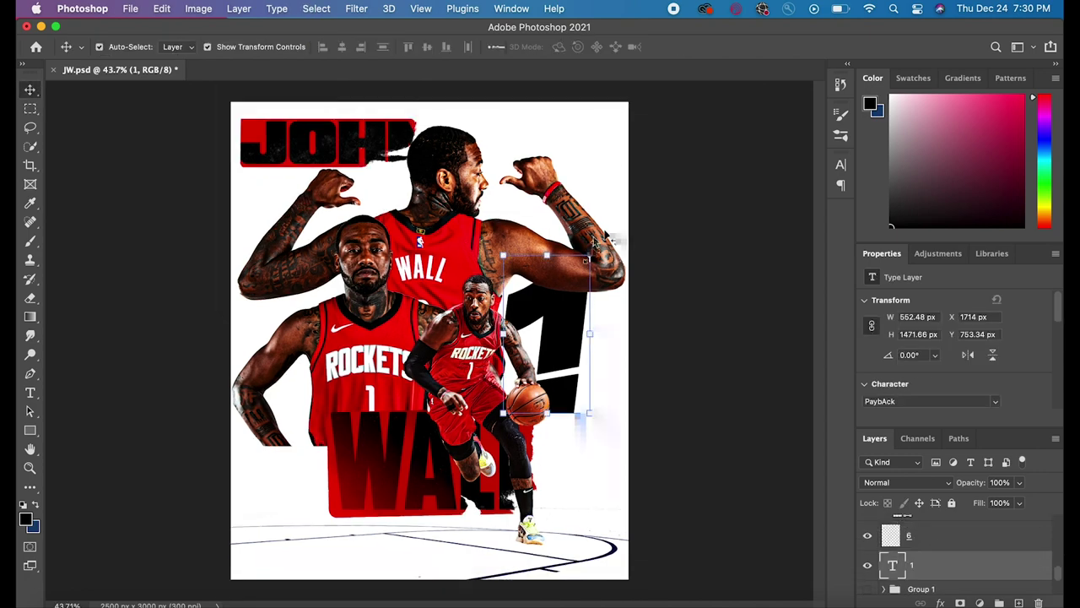
- Free-transform the number 1 text layer beside the players
key(ctrl+t)
drag(557, 169, 585, 183)
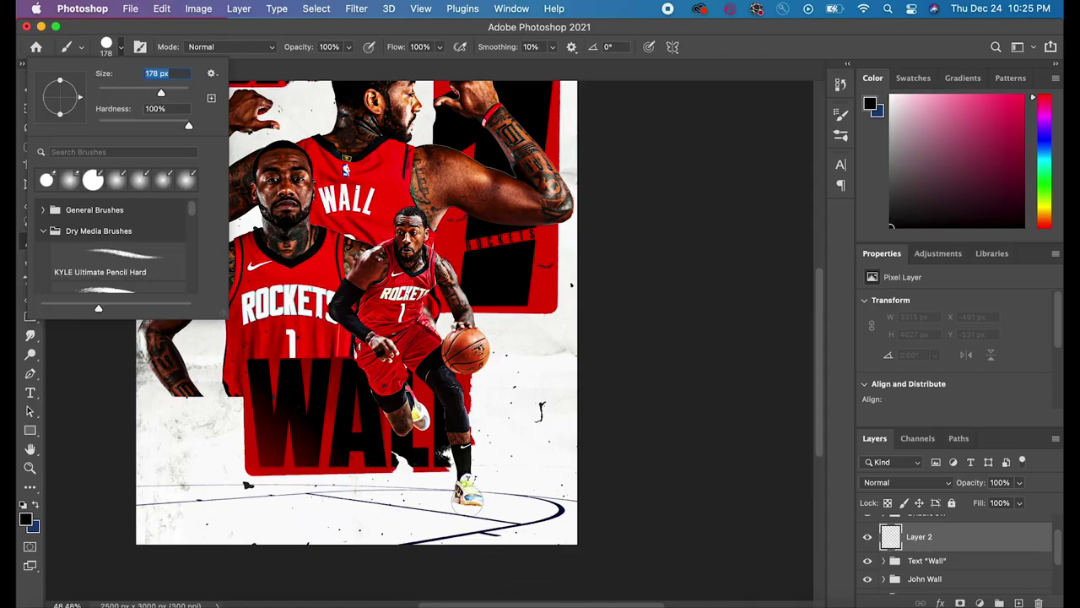
- Paint a black 178 px hard-brush dot under the dribbling player's planted shoe on Layer 2 and distort it flatter
key(Return)
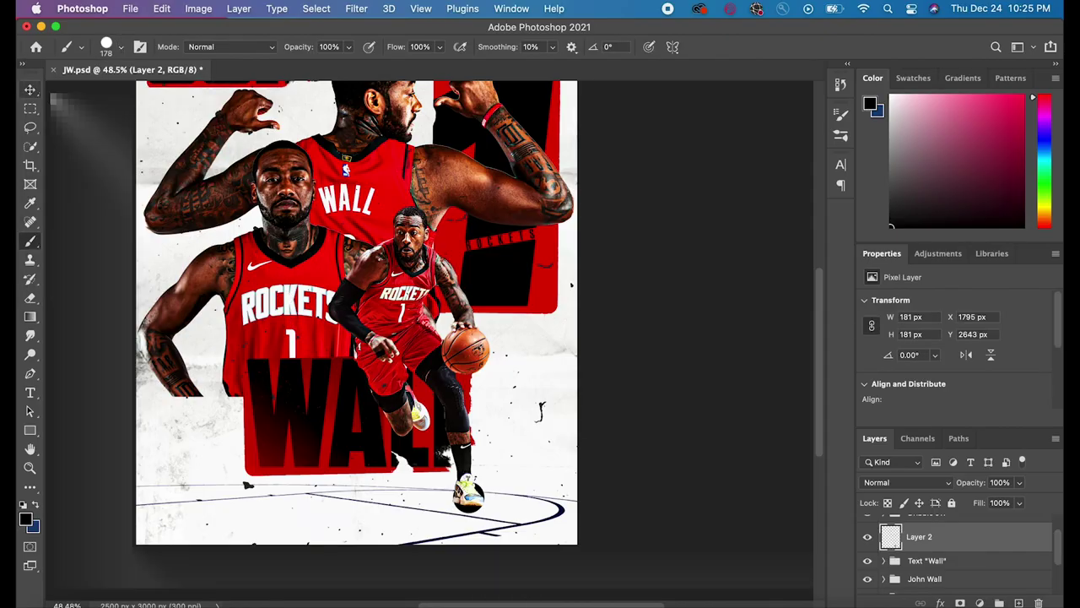
key(ctrl+t)
right_click(474, 496)
click(511, 352)
drag(453, 512, 355, 507)
key(Return)
- Reshape and widen the black shadow ellipse beneath the planted shoe with a free transform
key(super+t)
drag(484, 481, 469, 487)
drag(441, 493, 516, 496)
drag(493, 498, 516, 493)
key(Return)
- Distort the shadow ellipse further, scale it to 83.54% and rotate it 2.69° under the shoe
key(super+t)
right_click(486, 499)
click(508, 351)
drag(423, 492, 361, 492)
mouse_move(540, 503)
mouse_down()
mouse_move(558, 505)
mouse_move(528, 502)
mouse_up()
key(Return)
mouse_move(503, 507)
mouse_down()
mouse_move(515, 506)
mouse_move(496, 508)
mouse_up()
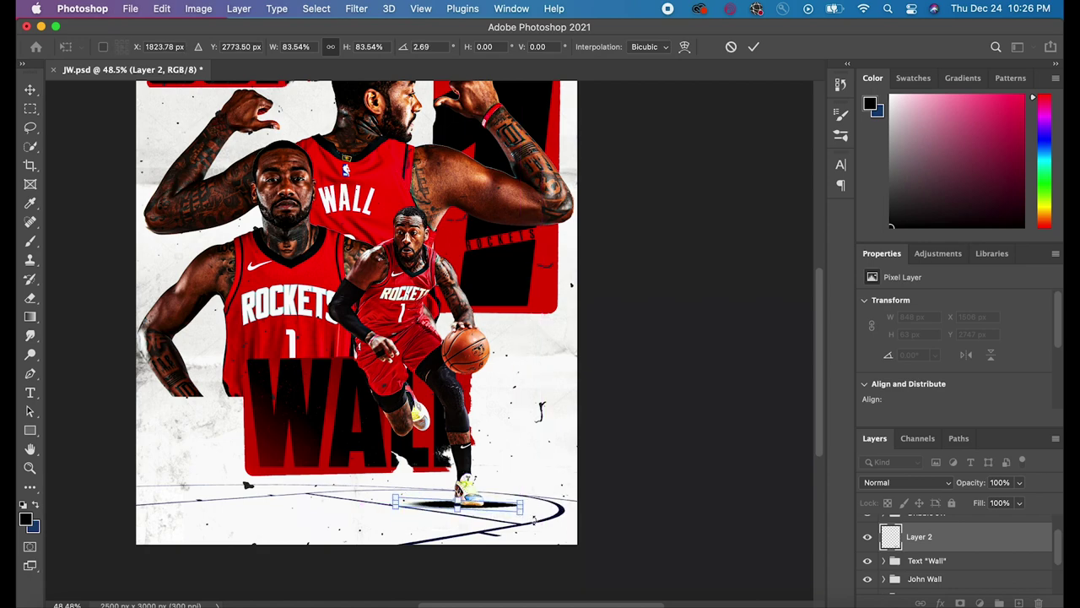
- Fine-tune the width and placement of the shadow ellipse around the planted shoe
scroll(533, 519, up, 3)
drag(321, 449, 314, 447)
drag(310, 442, 309, 434)
drag(378, 462, 397, 462)
key(Return)
- Soften the Layer 2 shadow ellipse with a Gaussian Blur
click(357, 10)
mouse_move(526, 196)
click(590, 248)
drag(607, 362, 620, 369)
key(Return)
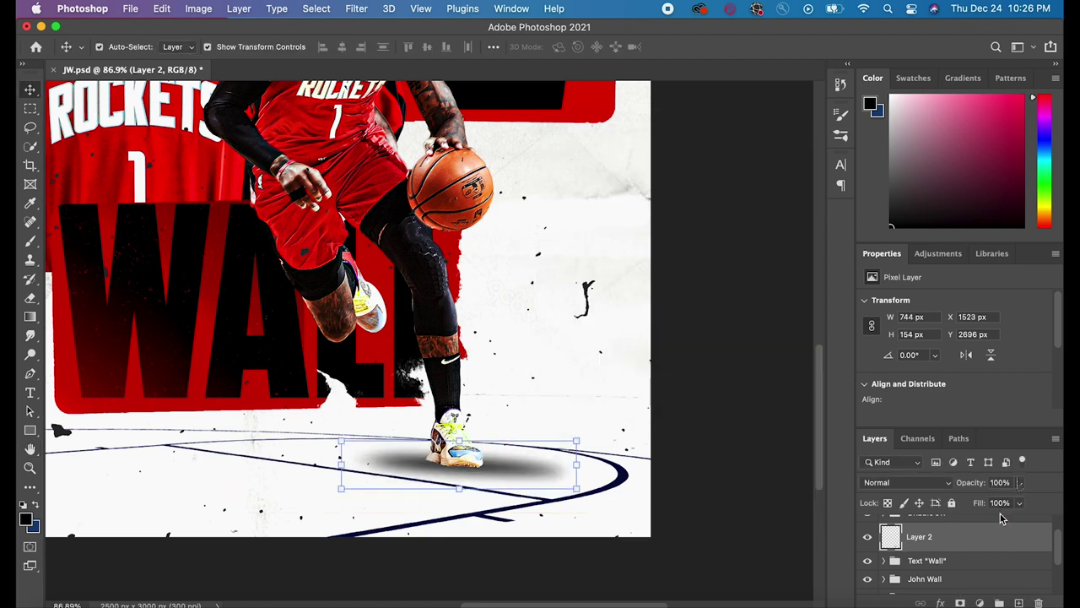
- Lower the shoe shadow's opacity to 61% and scale it to 57.98% beneath the shoe
drag(1019, 482, 997, 503)
drag(577, 443, 544, 447)
drag(498, 465, 518, 452)
mouse_move(465, 470)
mouse_down()
mouse_move(496, 453)
mouse_move(452, 478)
mouse_move(475, 474)
mouse_up()
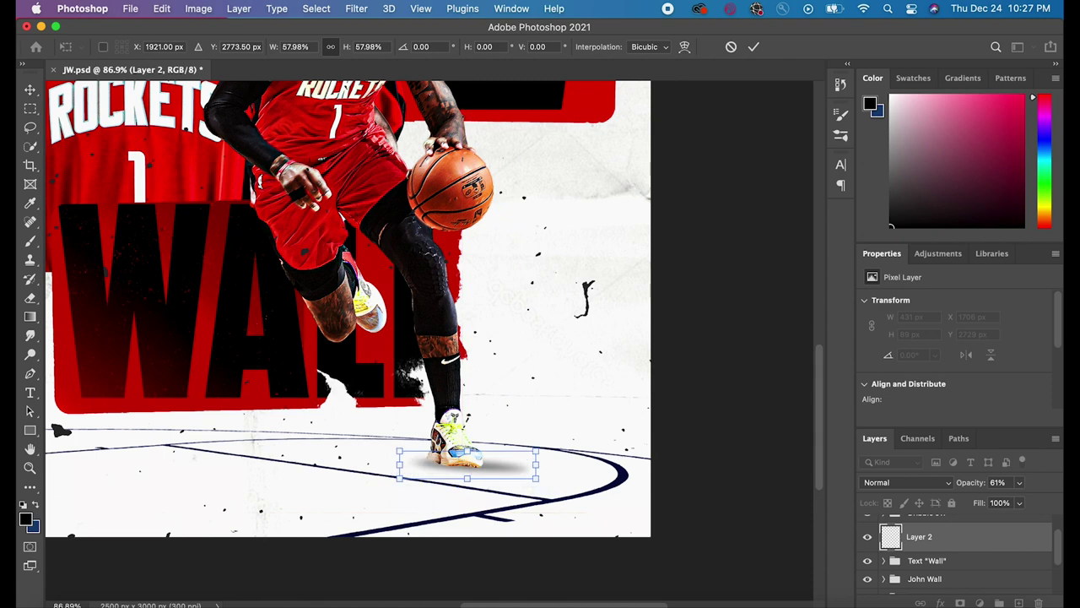
click(753, 48)
- Narrow and tilt the shadow to follow the shoe's sole and scale it to 93.11%
scroll(578, 152, up, 3)
key(super+t)
drag(526, 525, 505, 548)
drag(449, 549, 455, 545)
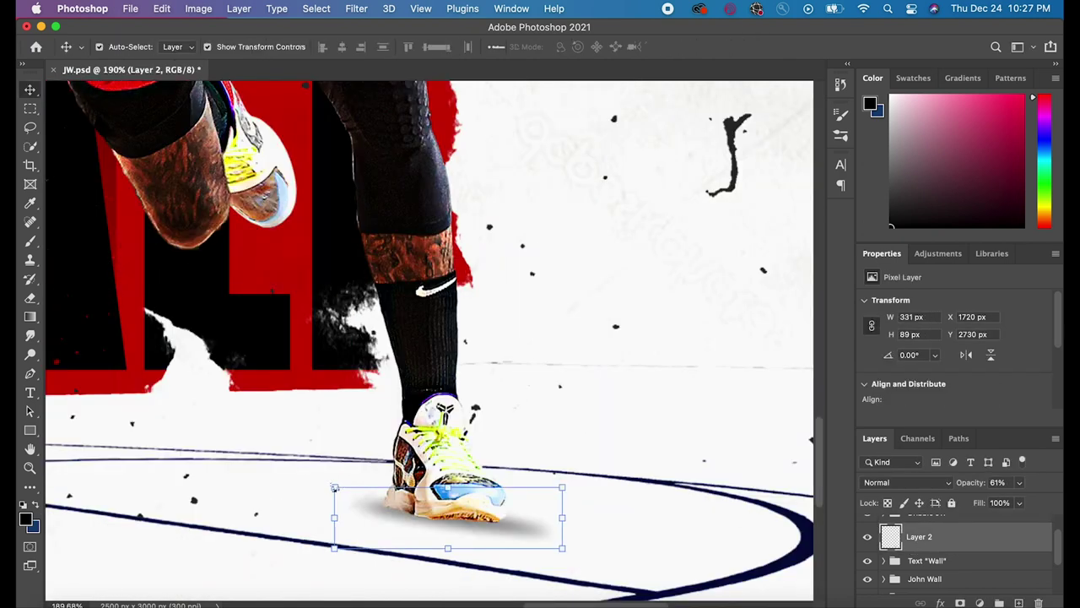
key(super+t)
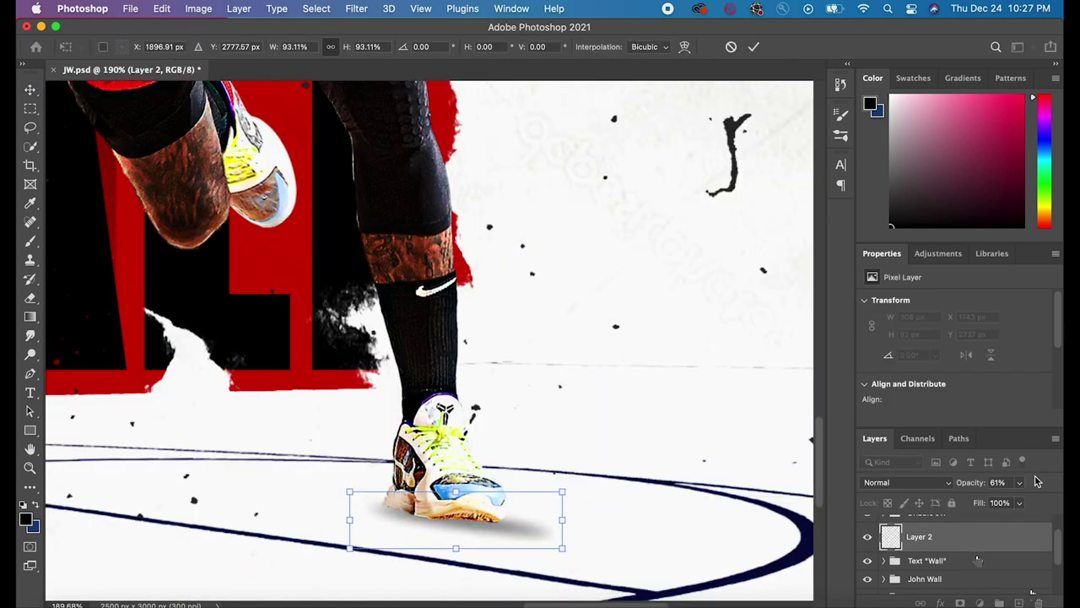
key(Return)
- Duplicate the shadow layer and paint a darker contact shadow along the shoe's sole with a smaller brush
key(super+j)
click(30, 241)
click(120, 47)
drag(116, 95, 107, 94)
drag(395, 508, 443, 516)
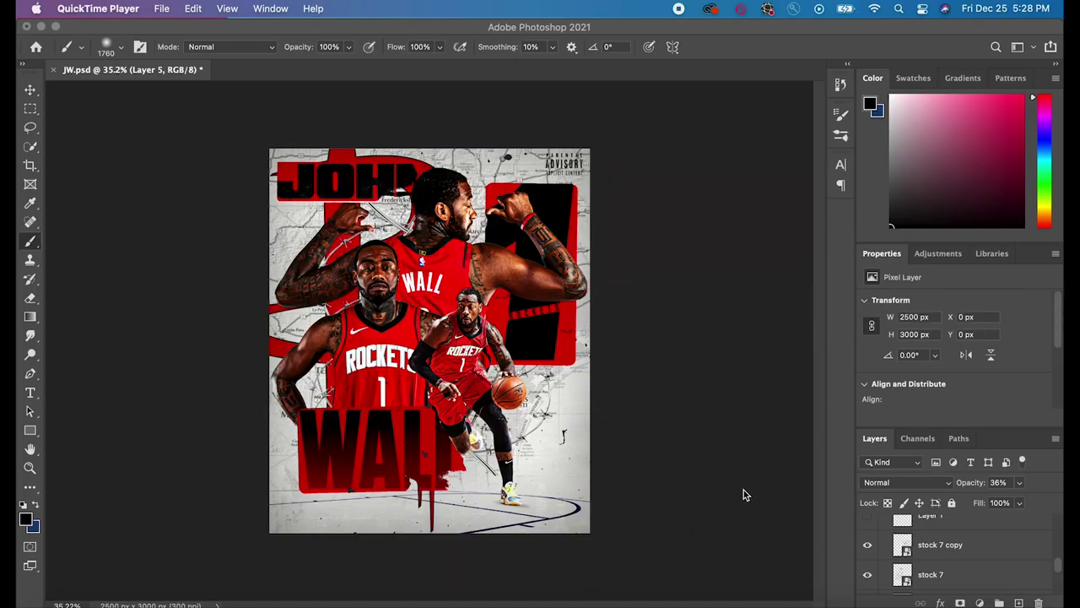
- Compare the poster with and without the stock 7, Texture-04 and Rockets logo layers by toggling their visibility
click(960, 553)
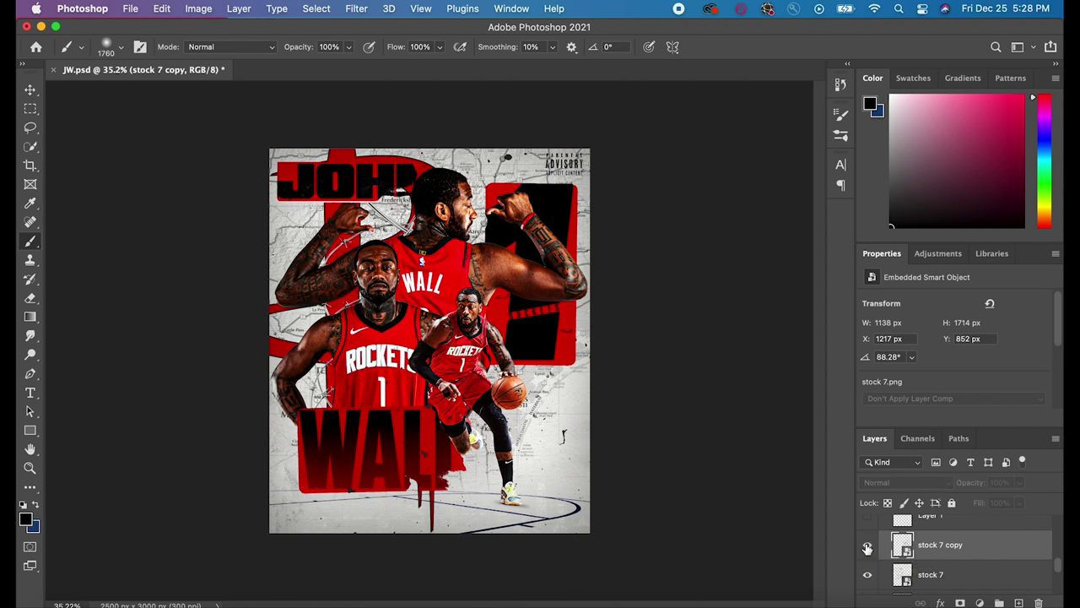
scroll(942, 574, down, 1)
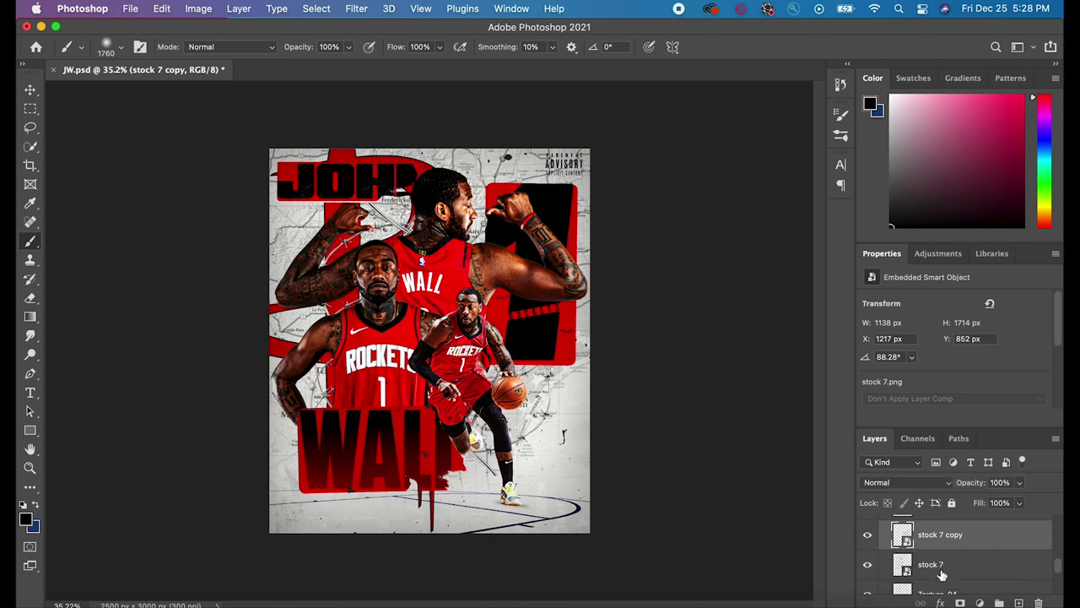
click(868, 565)
scroll(980, 585, down, 1)
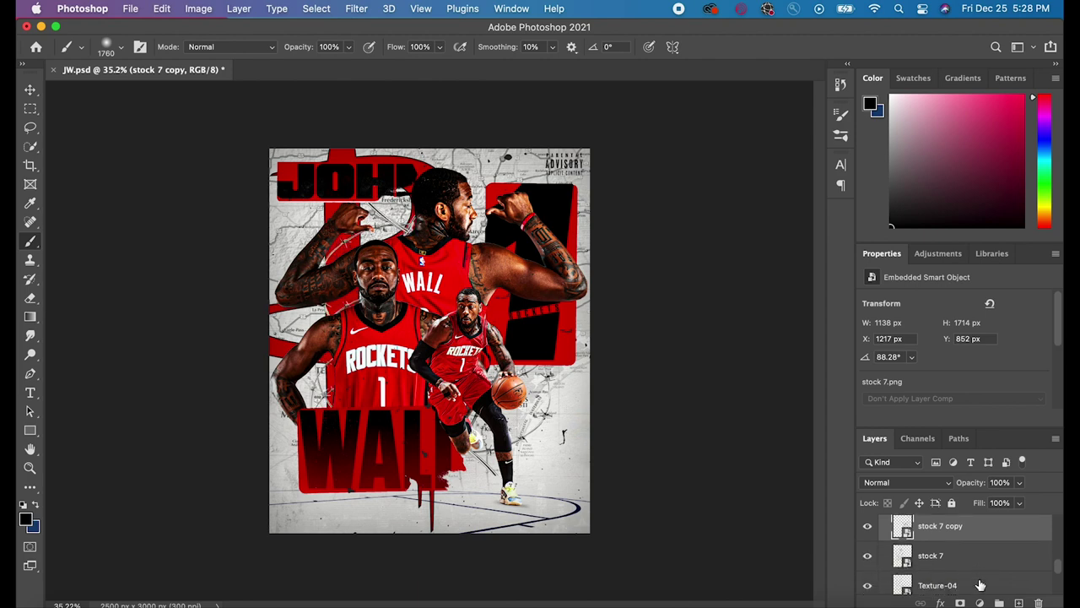
scroll(980, 584, down, 2)
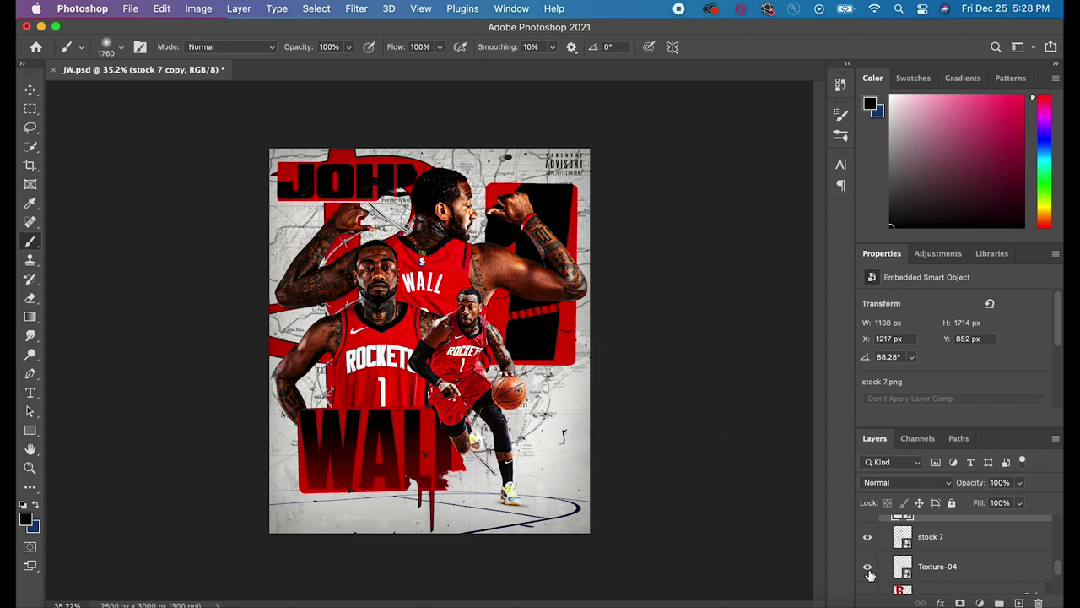
scroll(886, 565, down, 2)
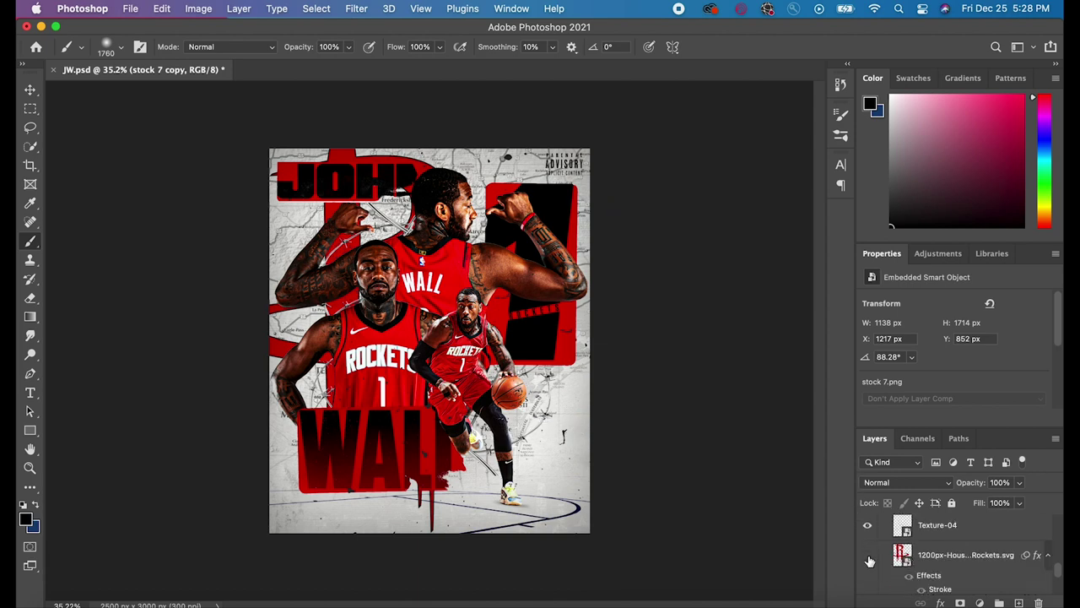
click(869, 559)
click(868, 558)
- Check the effect of the jamie-street smoke, Glitch and Layer 4 map layers by toggling their visibility
scroll(870, 559, down, 5)
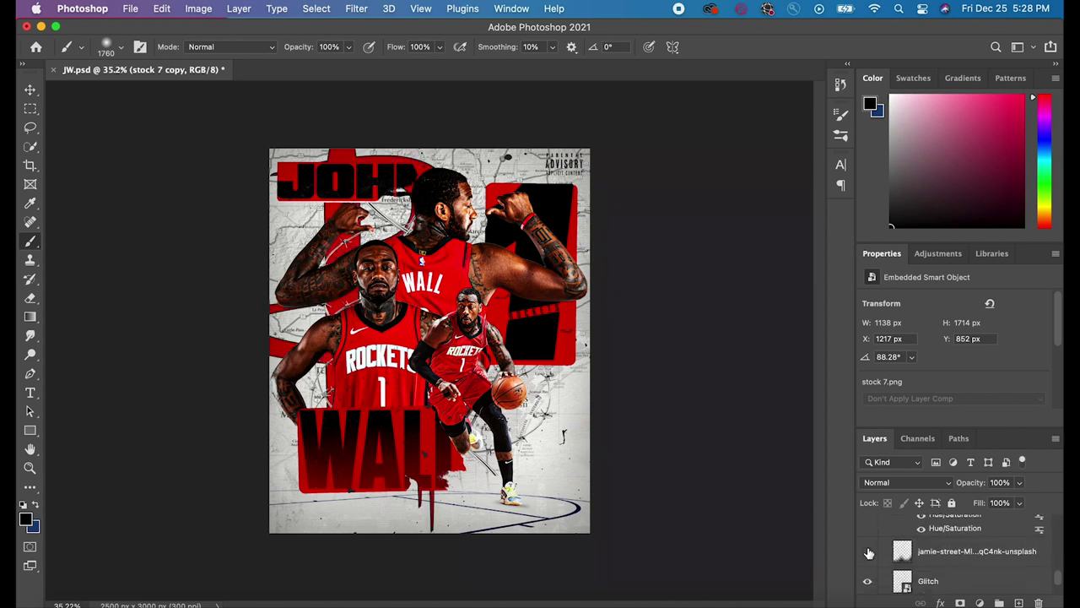
click(868, 552)
click(868, 552)
scroll(870, 552, down, 1)
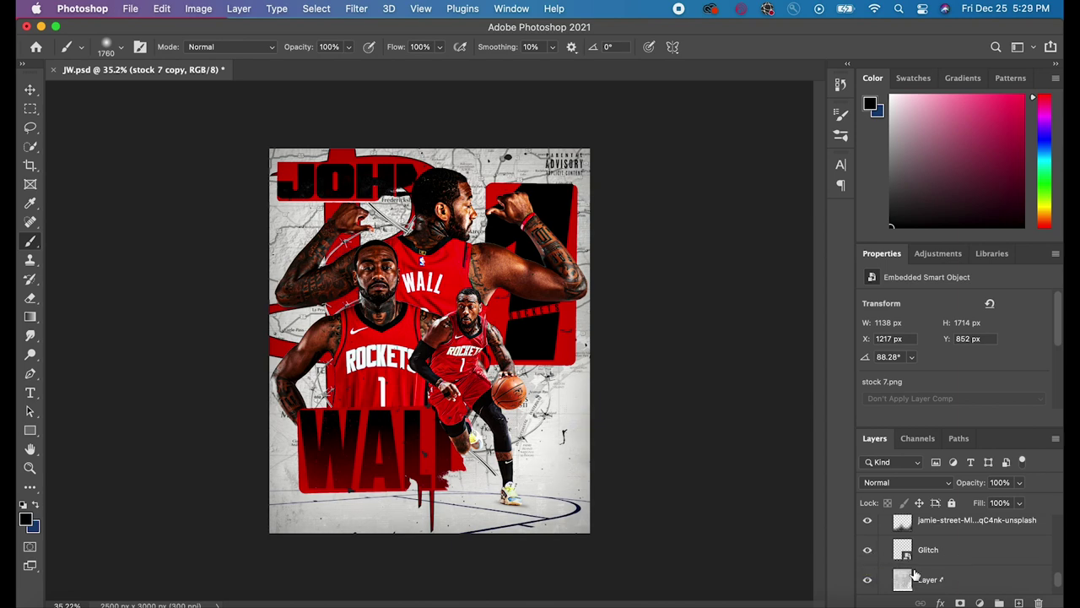
scroll(874, 552, down, 1)
click(870, 553)
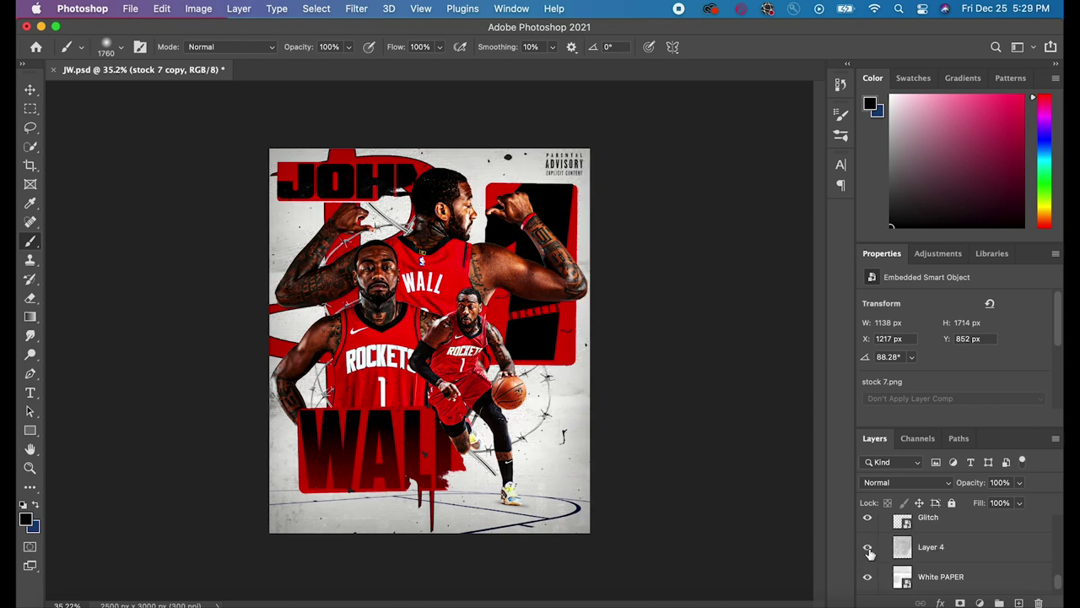
click(870, 553)
scroll(878, 556, down, 2)
scroll(890, 570, up, 3)
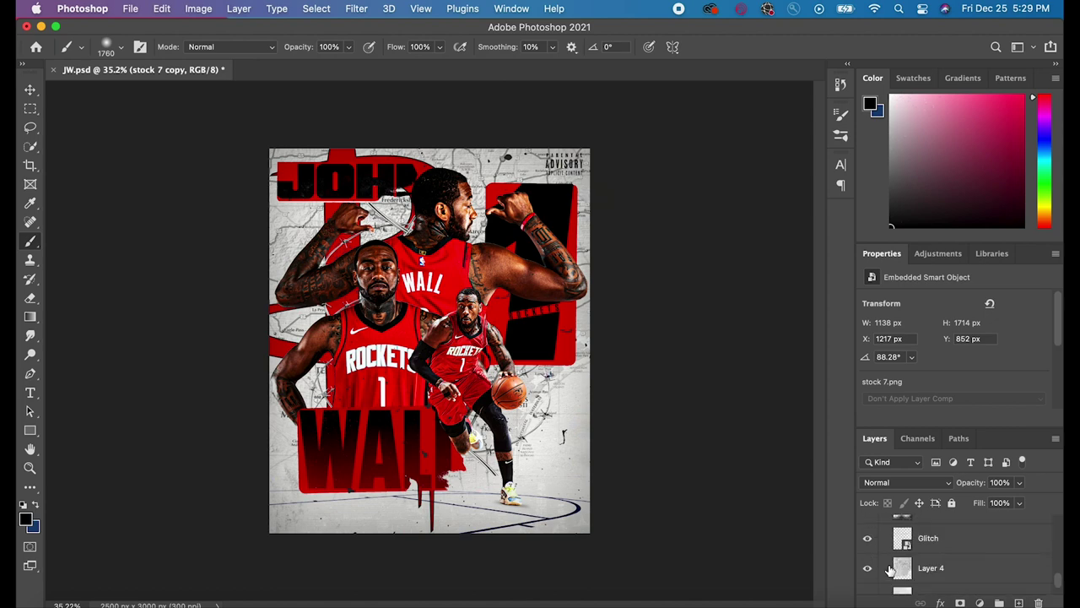
- Apply a Gaussian Blur with a 1.7-pixel radius to the map texture on Layer 4
click(940, 571)
click(356, 9)
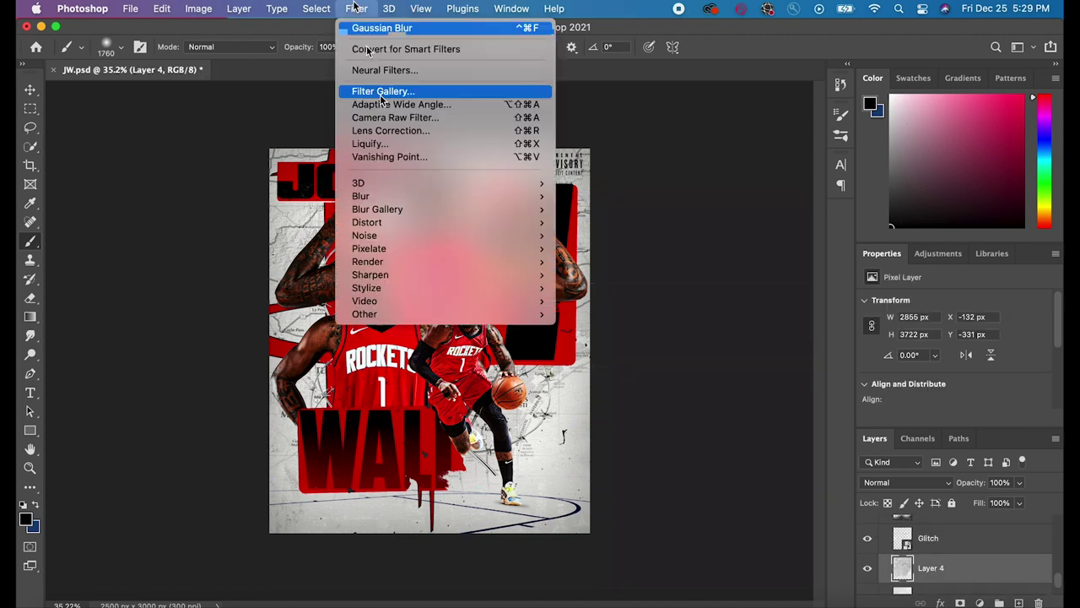
mouse_move(506, 195)
drag(622, 365, 576, 365)
drag(589, 141, 721, 130)
drag(709, 355, 711, 357)
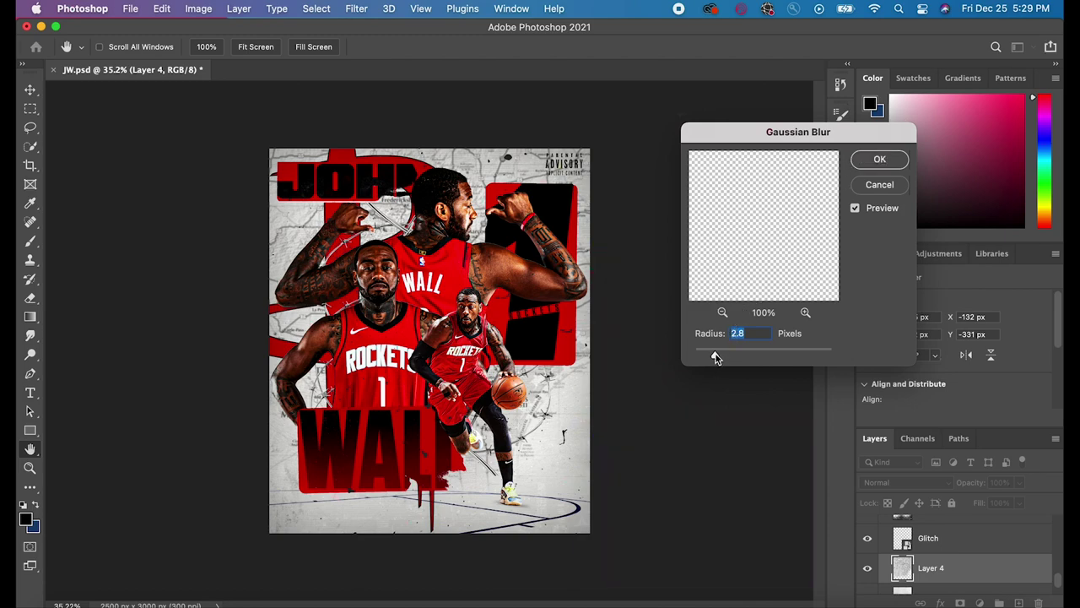
drag(712, 353, 709, 357)
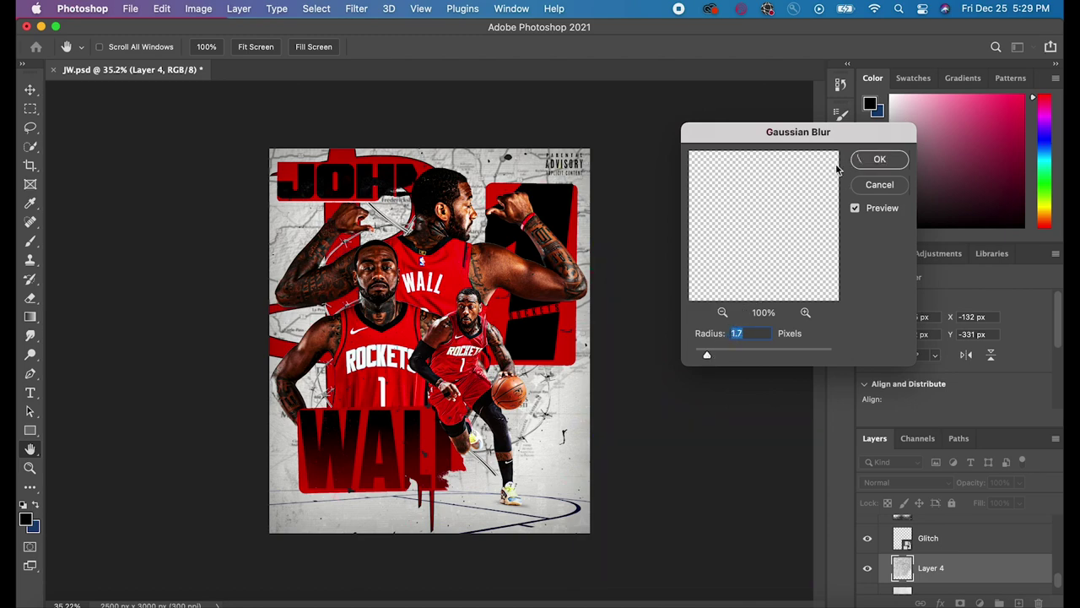
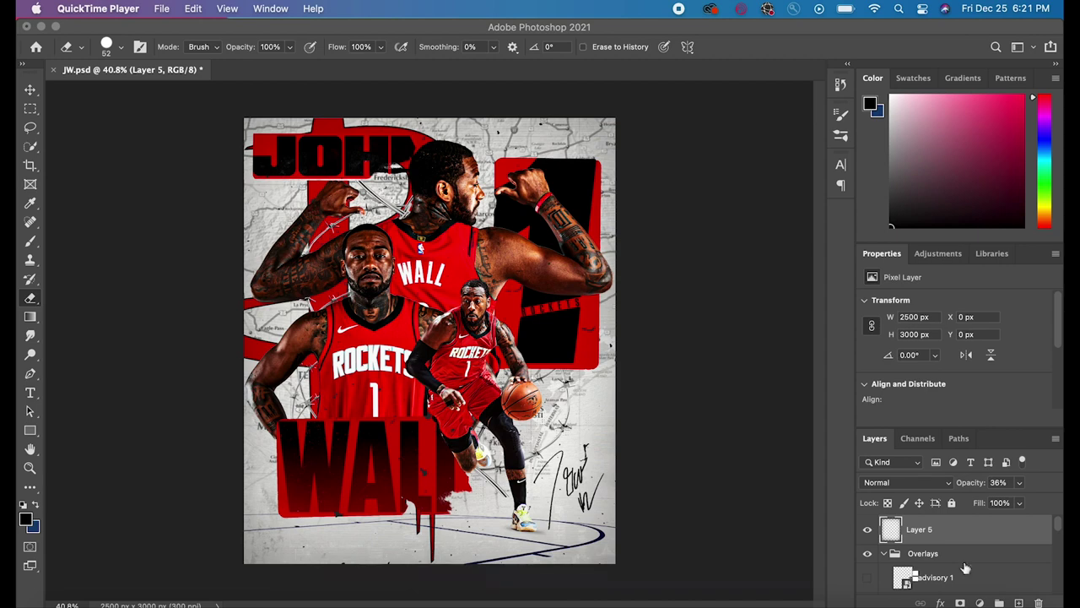
- Add a Color Lookup adjustment above Layer 5 using the Fuji ETERNA 250D Kodak 2395 (by Adobe).cube LUT
click(979, 603)
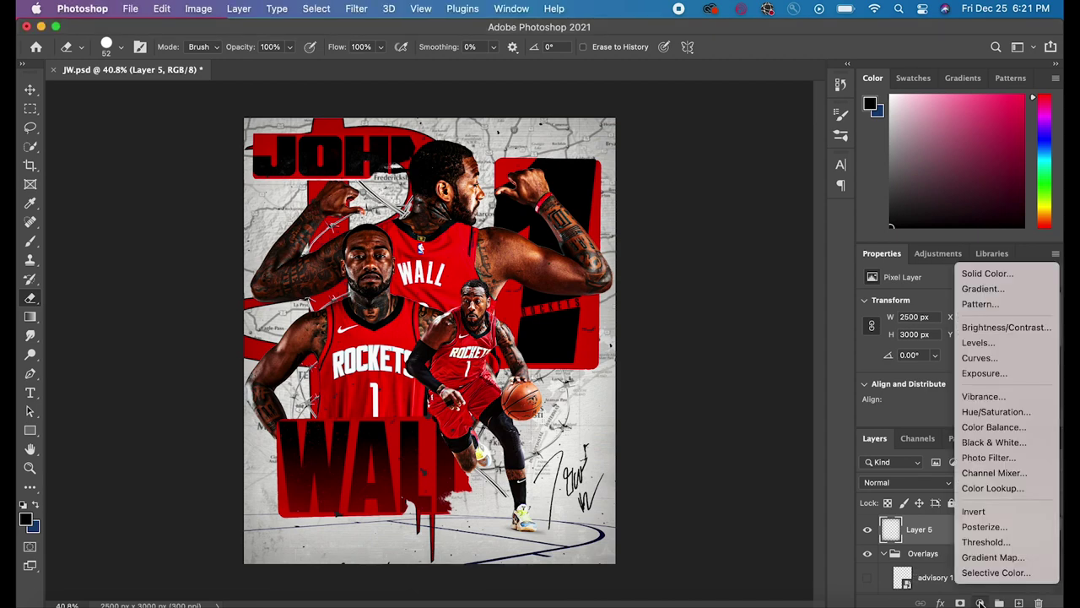
click(993, 488)
click(961, 302)
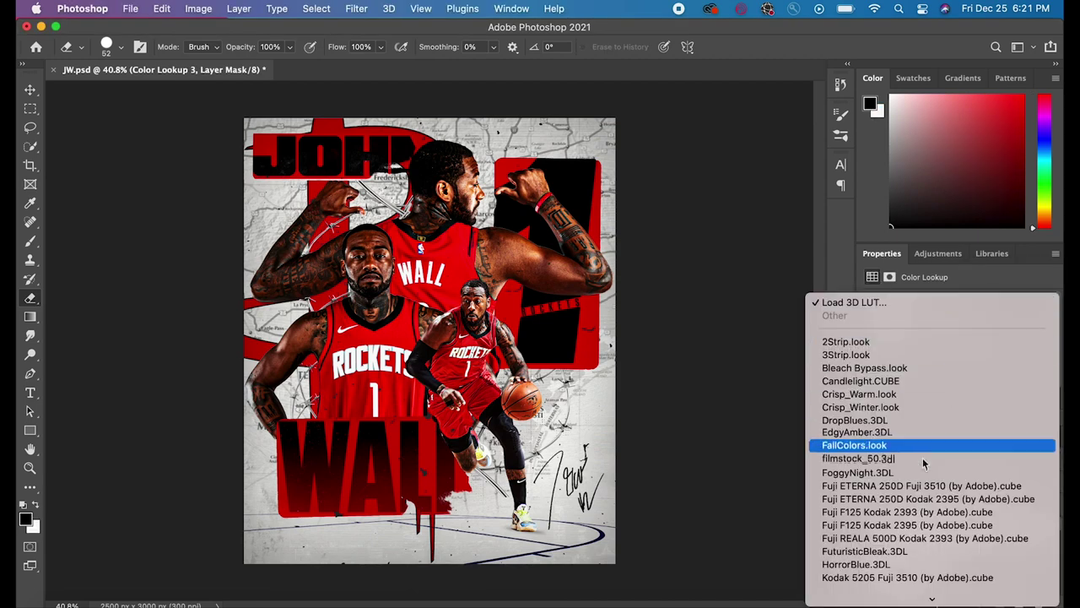
click(904, 499)
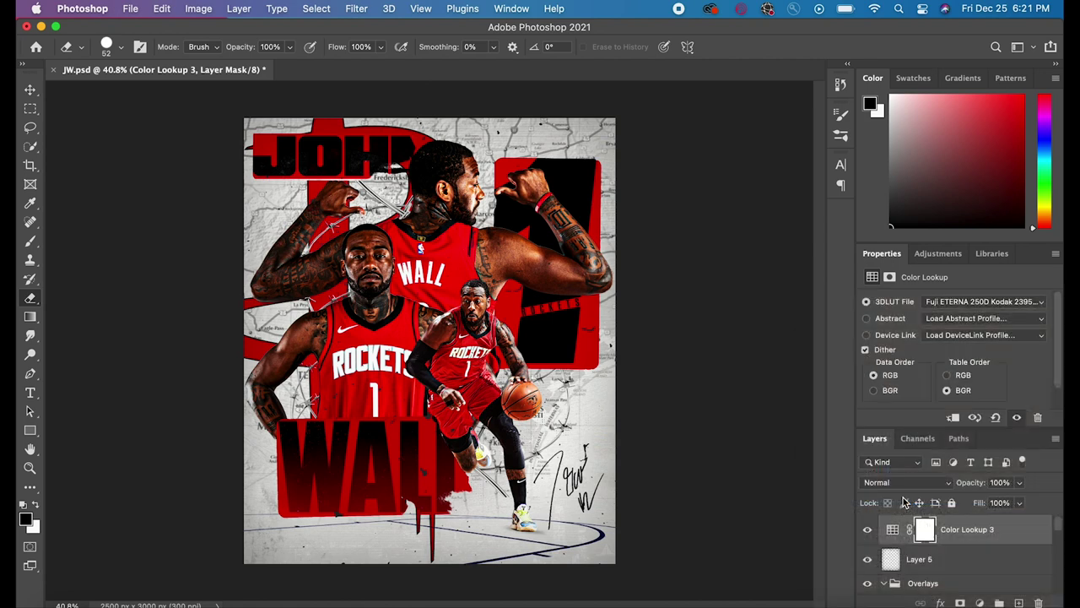
- Set the Color Lookup 3 layer's opacity to 28% and compare the poster with and without it
click(1019, 482)
drag(1021, 502, 969, 502)
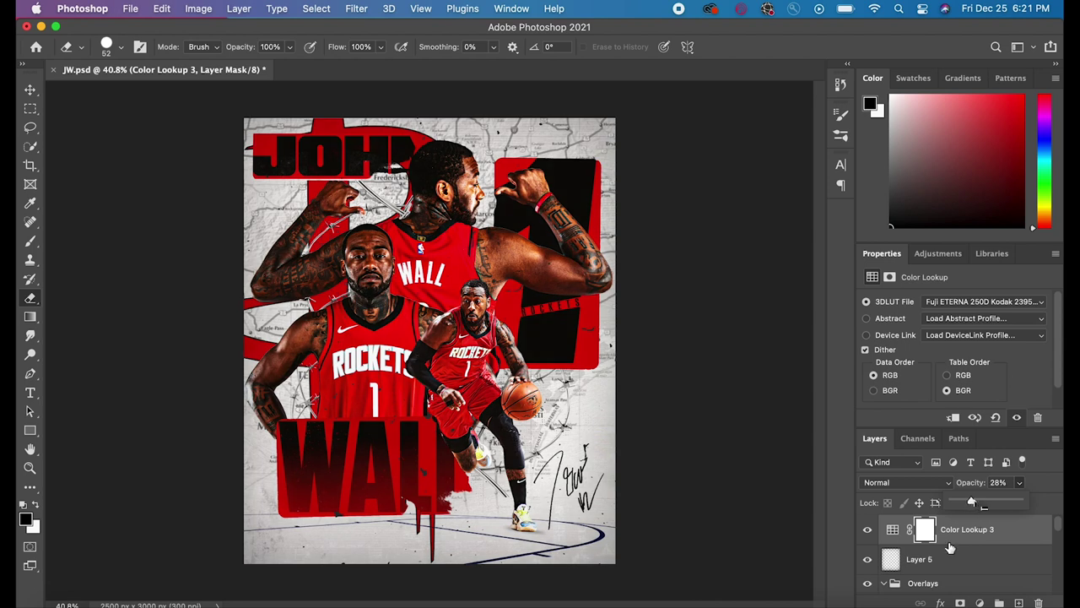
click(867, 529)
click(868, 530)
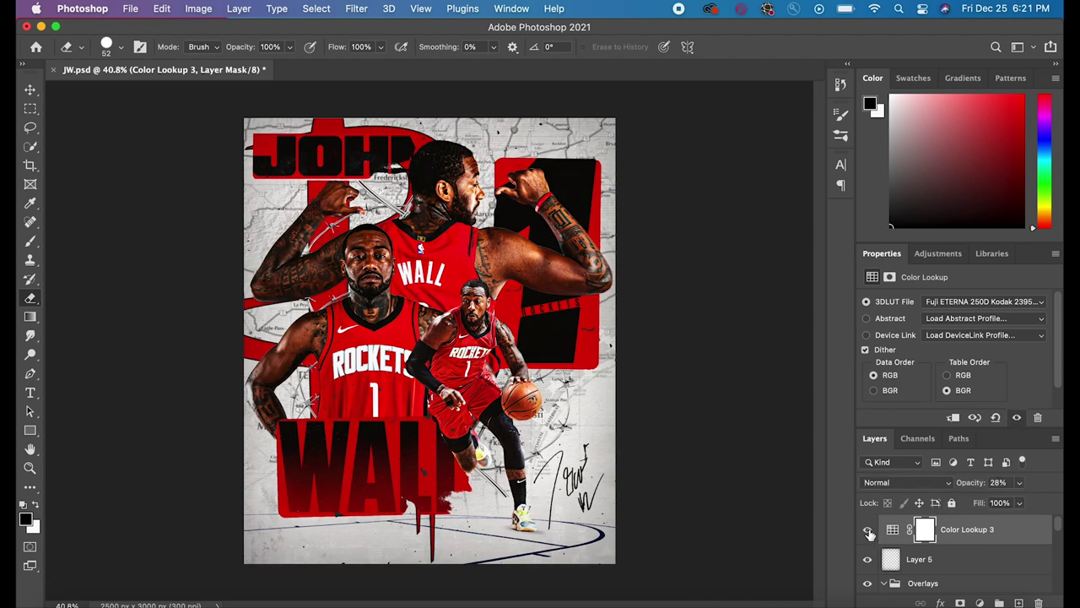
- Add a Color Lookup adjustment above Color Lookup 3 using the 3Strip.look LUT
click(979, 601)
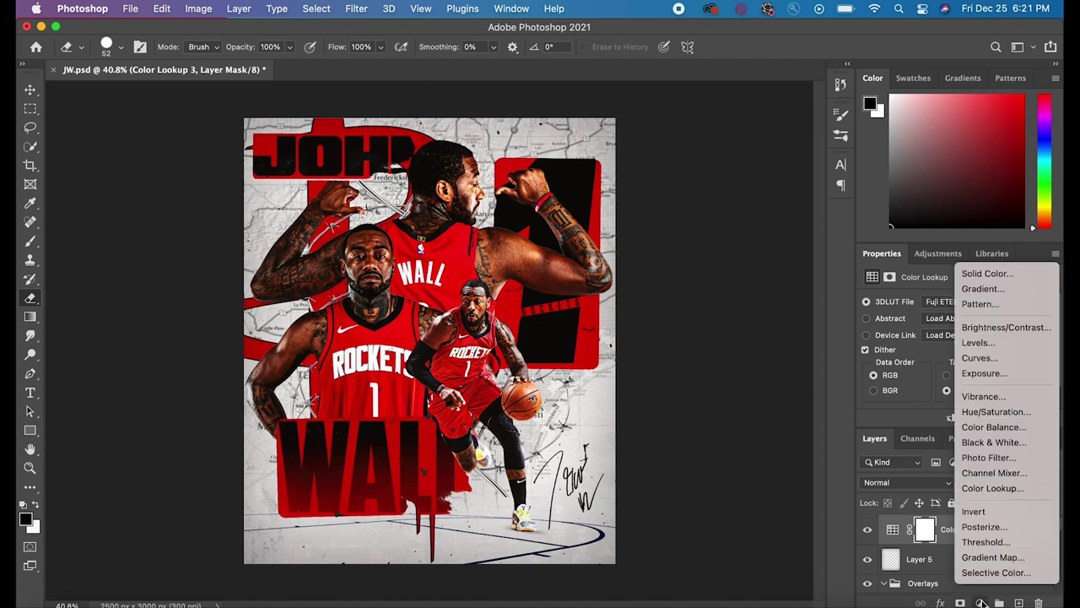
click(993, 490)
click(976, 302)
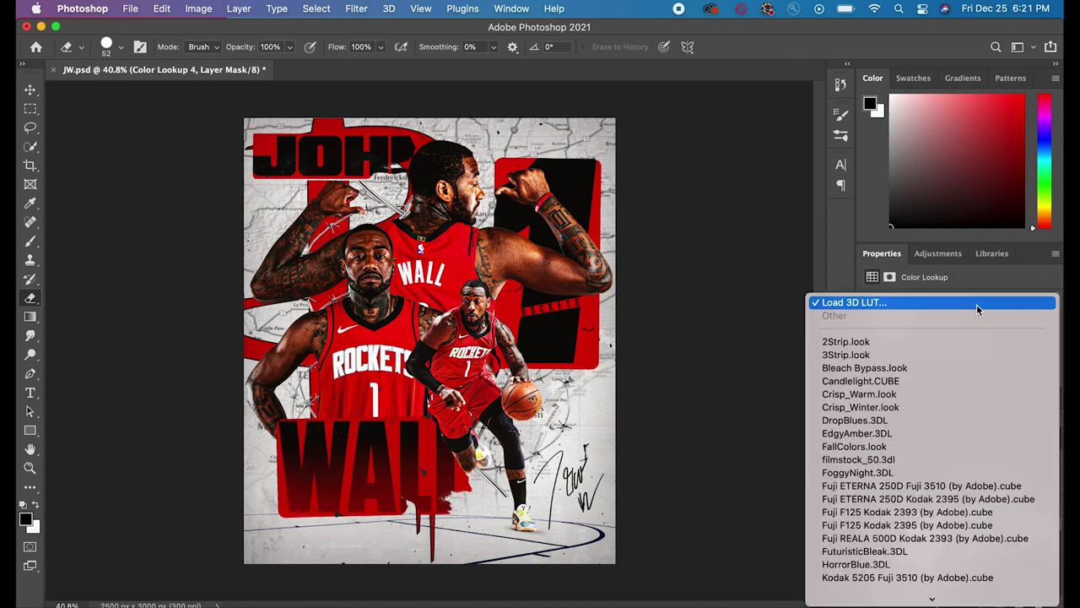
click(913, 355)
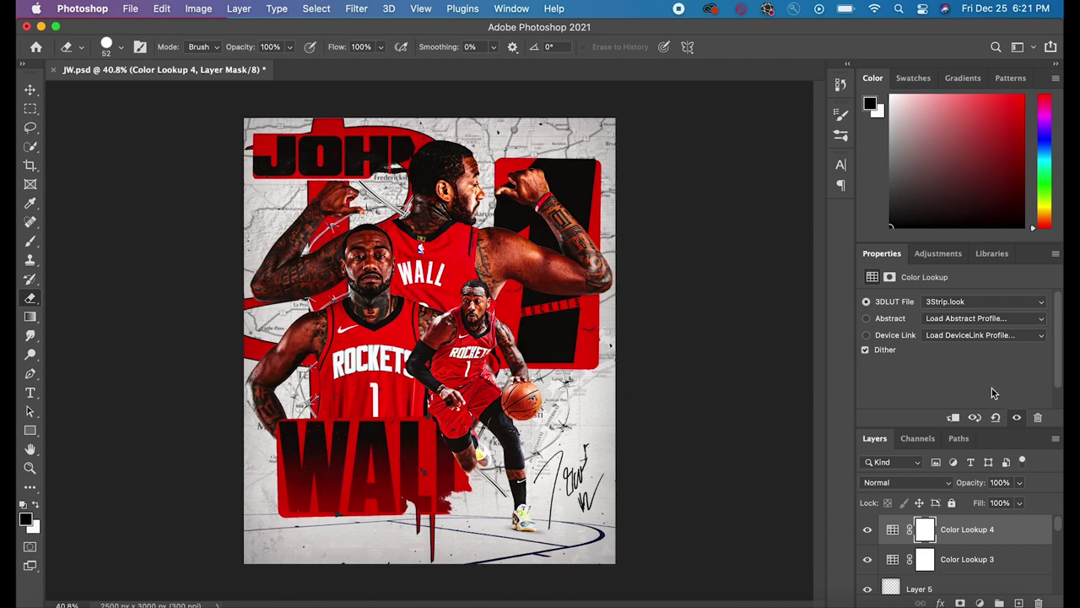
- Set the Color Lookup 4 layer's opacity to 33% and compare the poster with and without it
click(1020, 482)
drag(1021, 502, 1017, 504)
click(869, 530)
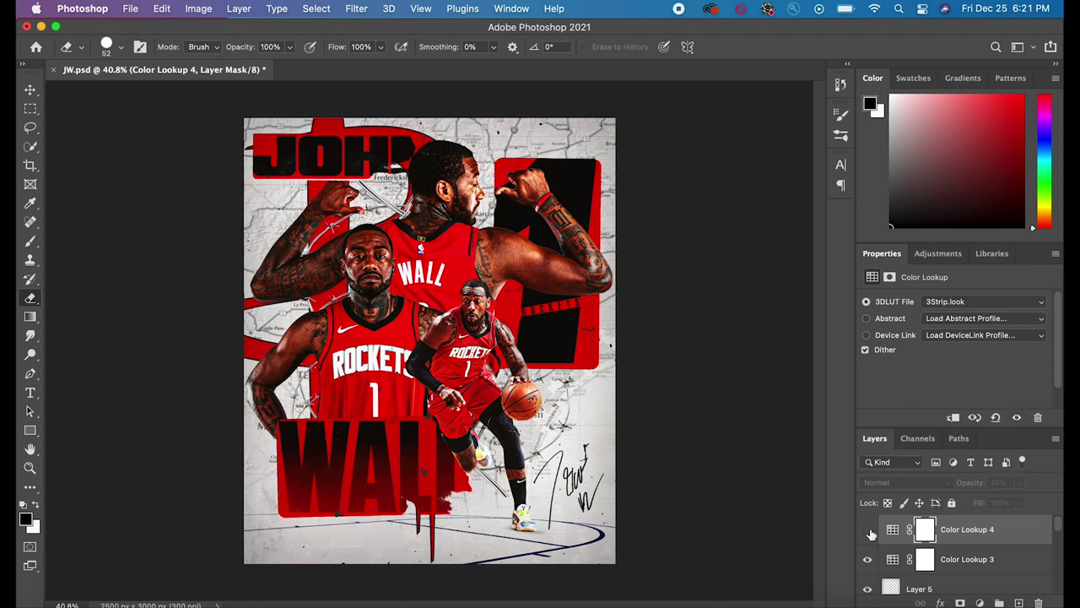
click(868, 530)
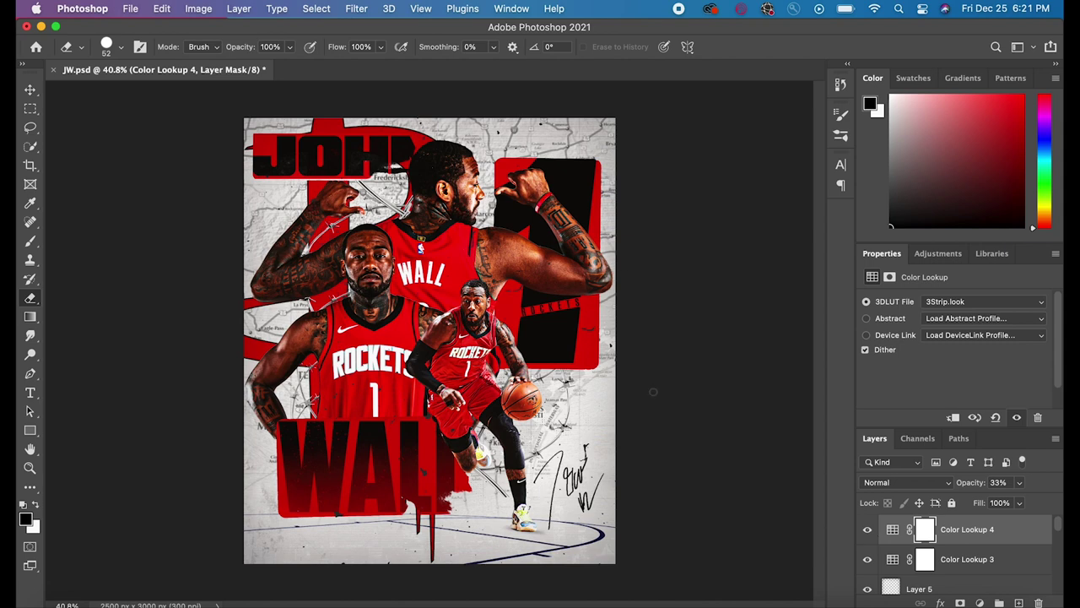
- Add a Vibrance adjustment above Color Lookup 4 and apply a moderate vibrance increase, leaving saturation at 0
click(979, 603)
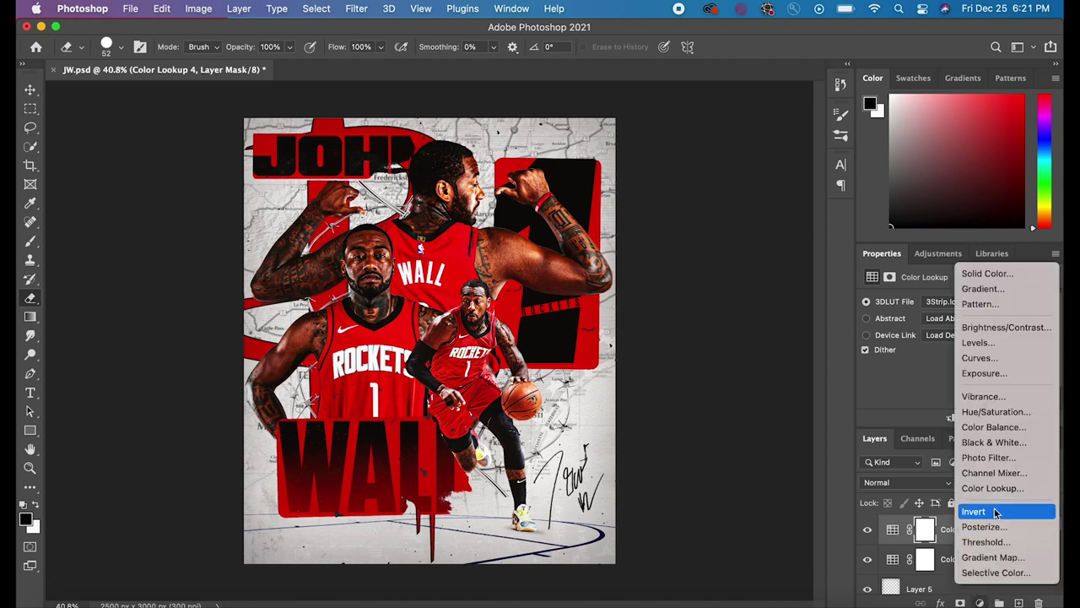
click(984, 396)
drag(961, 321, 1001, 312)
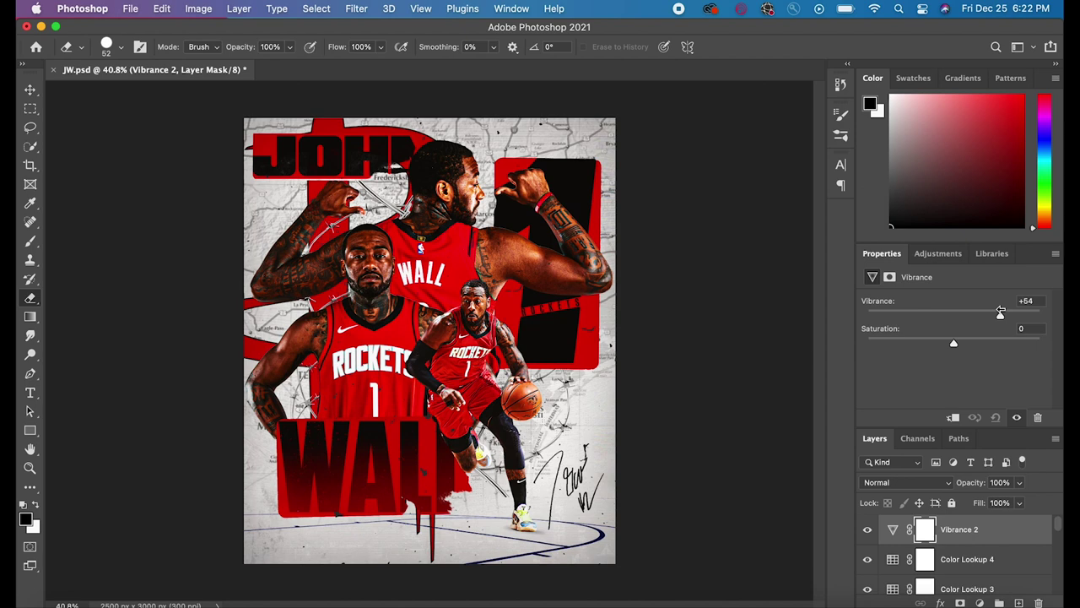
drag(1002, 317, 971, 317)
- Compare the poster with and without Vibrance 2 and raise its vibrance slightly
click(867, 529)
click(866, 532)
click(866, 531)
click(866, 532)
drag(970, 315, 976, 315)
click(867, 531)
click(867, 531)
- Add a Photo Filter adjustment between Color Lookup 4 and Vibrance 2 with a saturated red filter colour
click(979, 559)
click(980, 602)
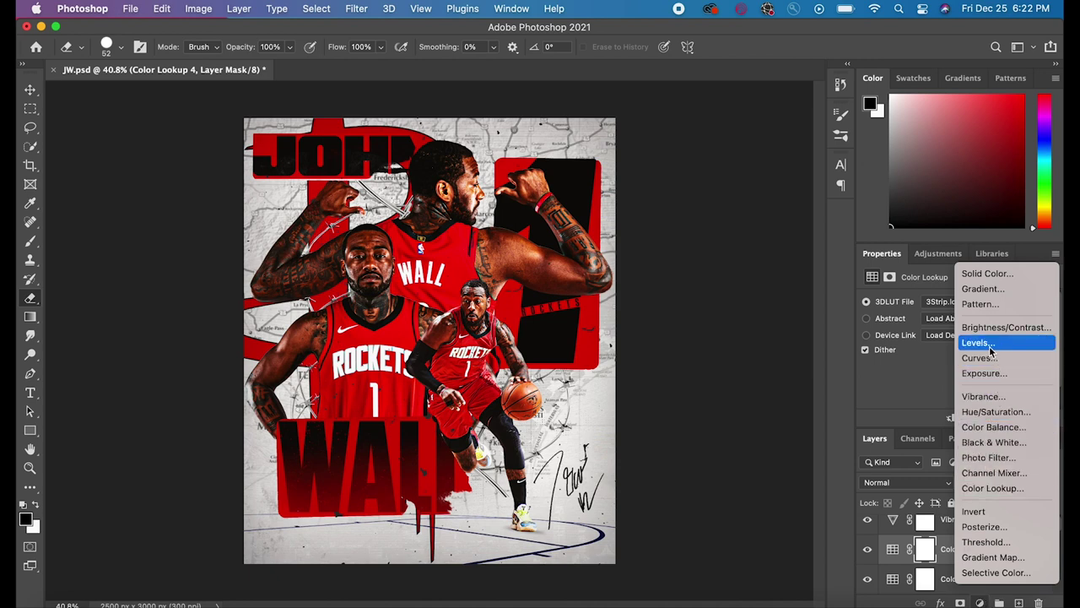
click(989, 458)
click(920, 325)
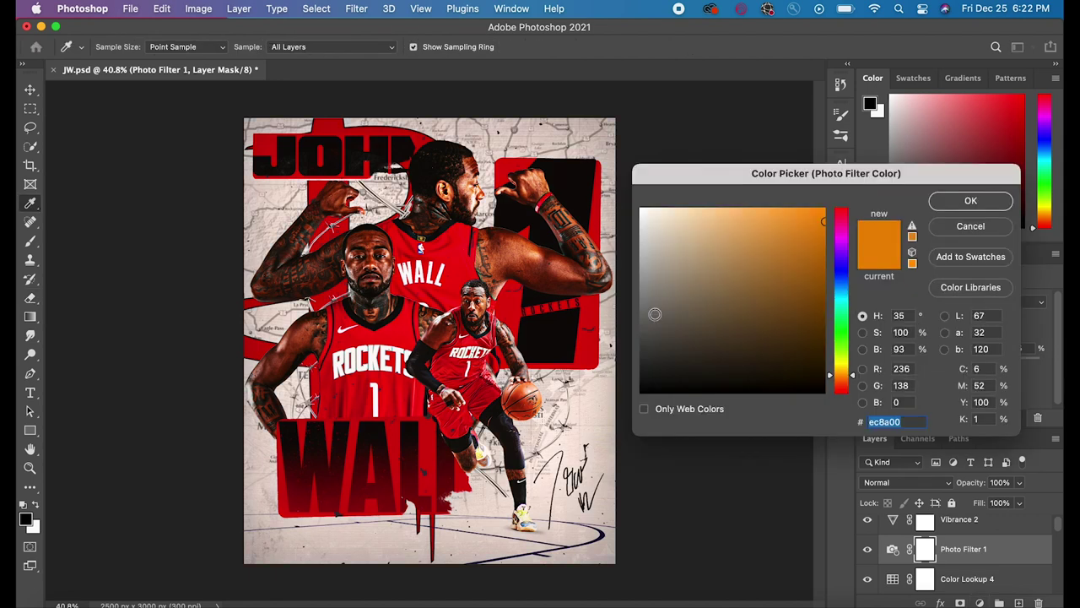
click(589, 354)
click(818, 226)
click(818, 225)
click(961, 204)
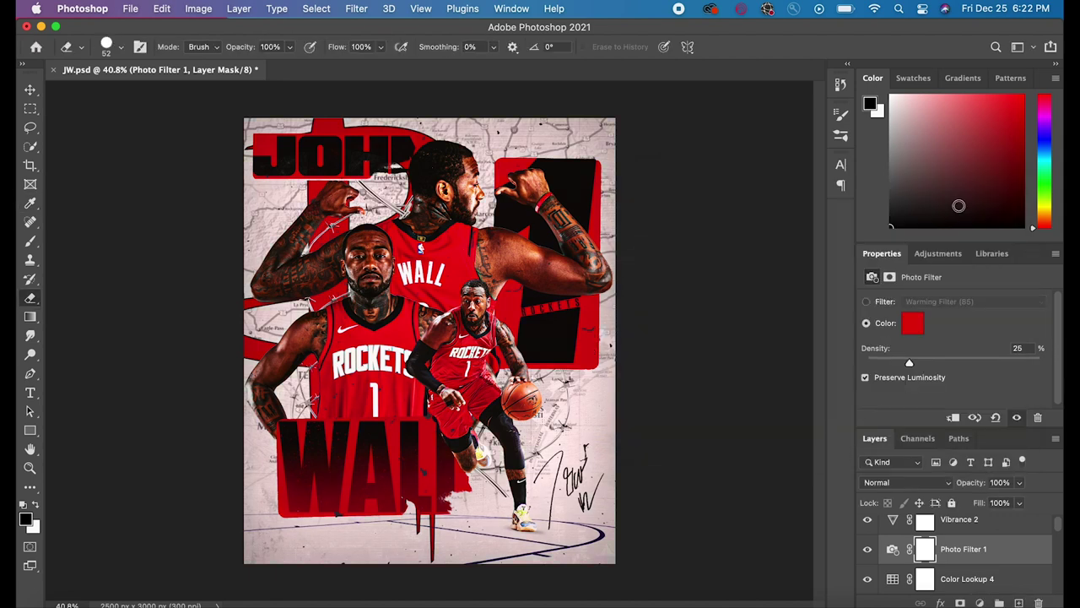
- Set the Photo Filter density to 9% and compare the poster with and without the filter
click(869, 553)
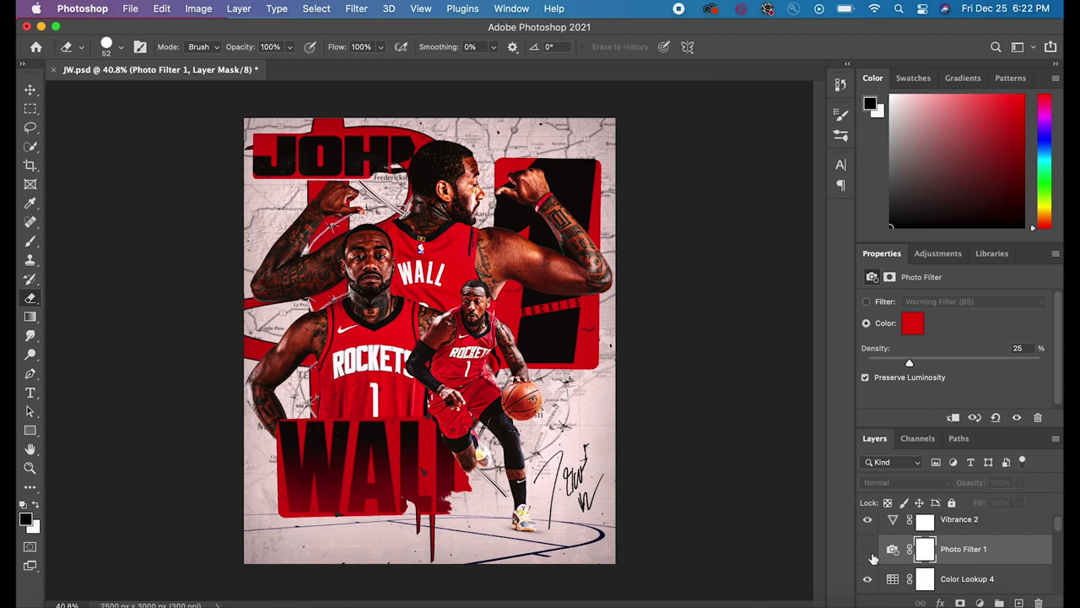
click(870, 552)
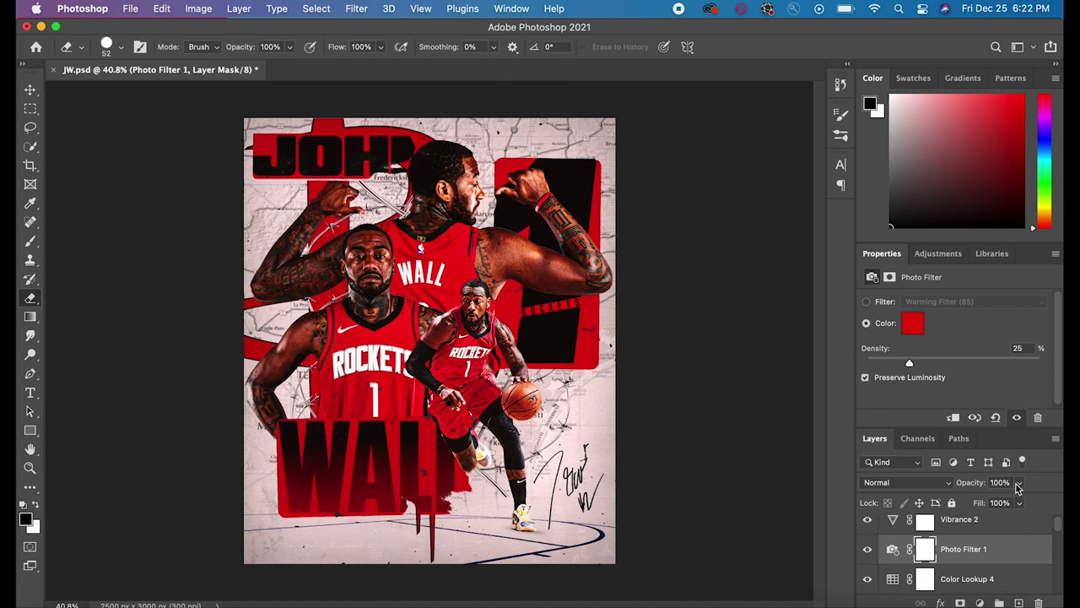
drag(909, 363, 882, 364)
click(866, 550)
click(866, 550)
- Add a Gradient Map adjustment above Vibrance 2 and set the gradient's starting colour stop to red f90000
scroll(983, 549, up, 1)
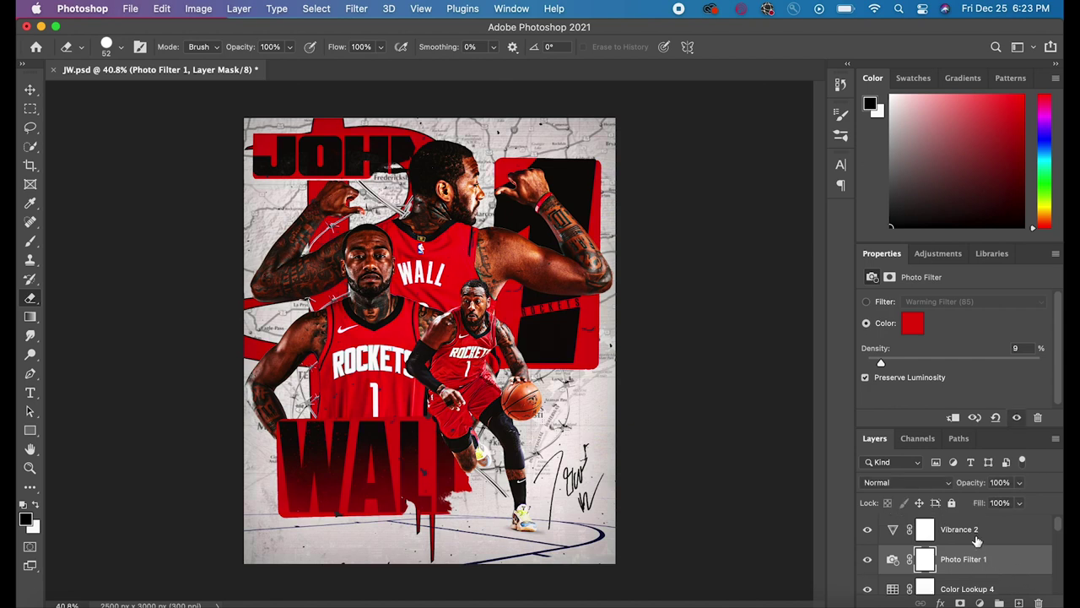
click(973, 535)
click(978, 603)
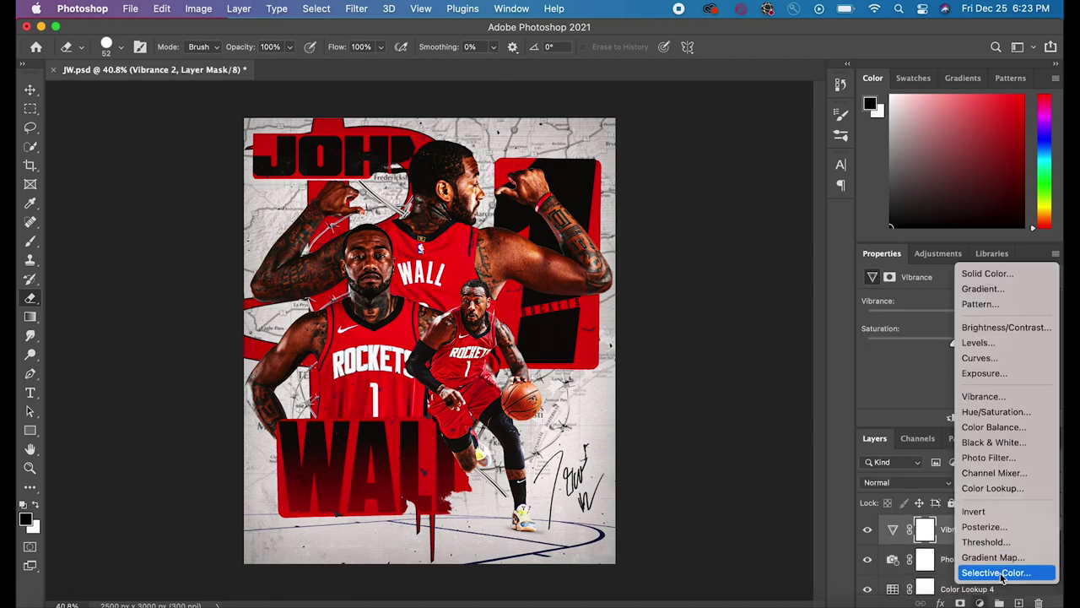
click(996, 559)
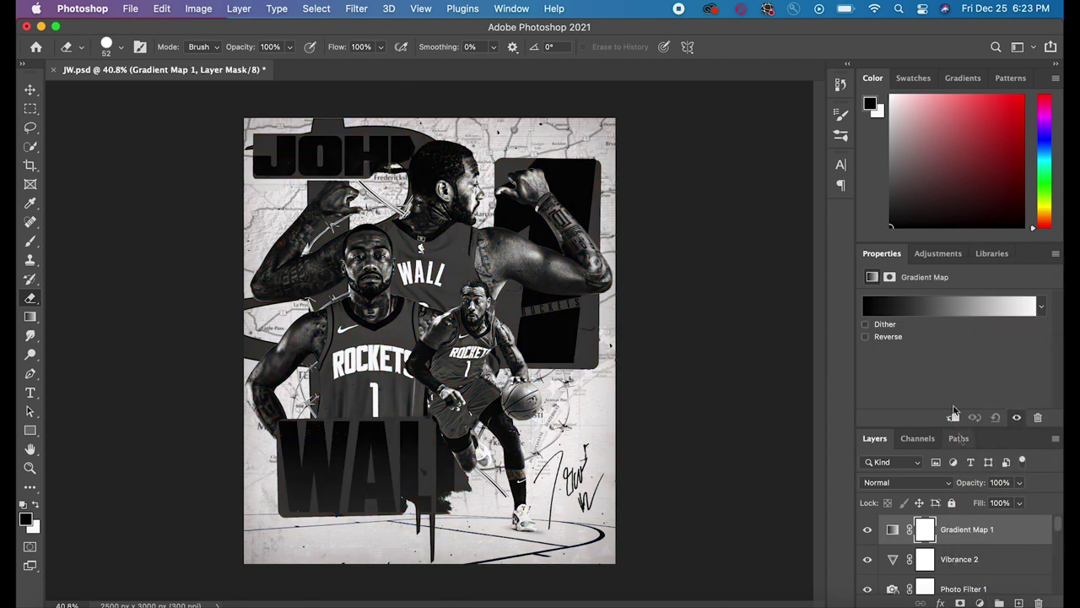
click(919, 305)
click(587, 322)
click(651, 385)
click(823, 212)
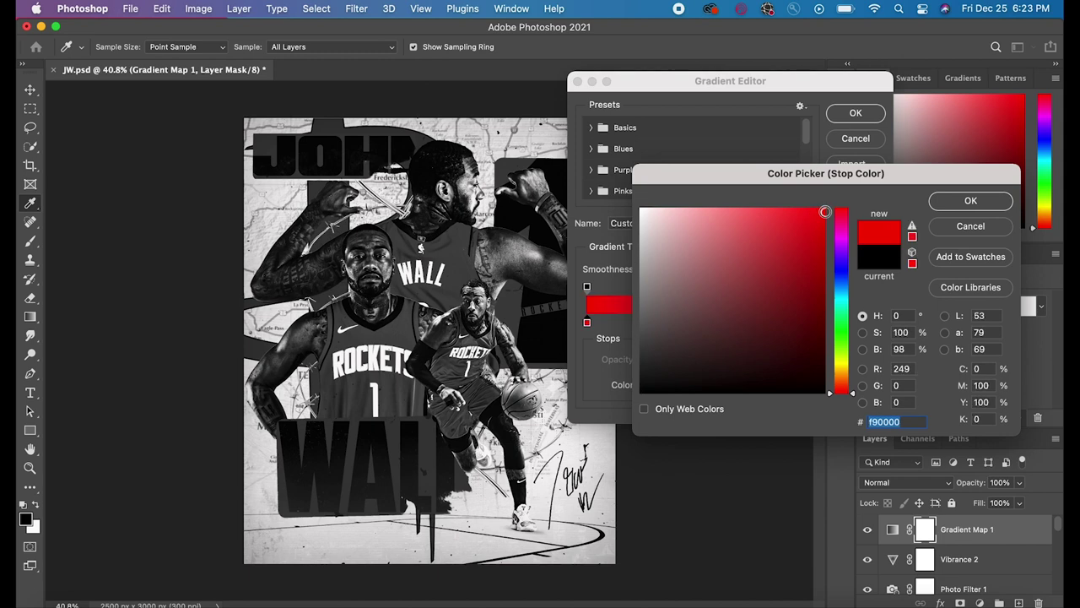
click(951, 202)
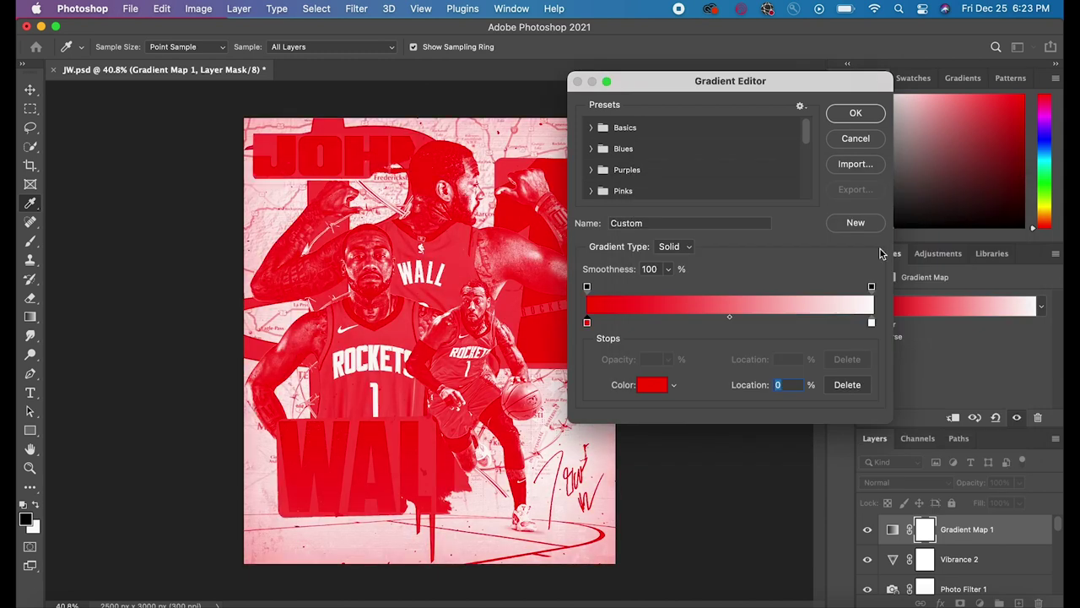
- Replace the accidentally sampled near-white colour of the gradient's starting stop with a slightly darker red
click(868, 302)
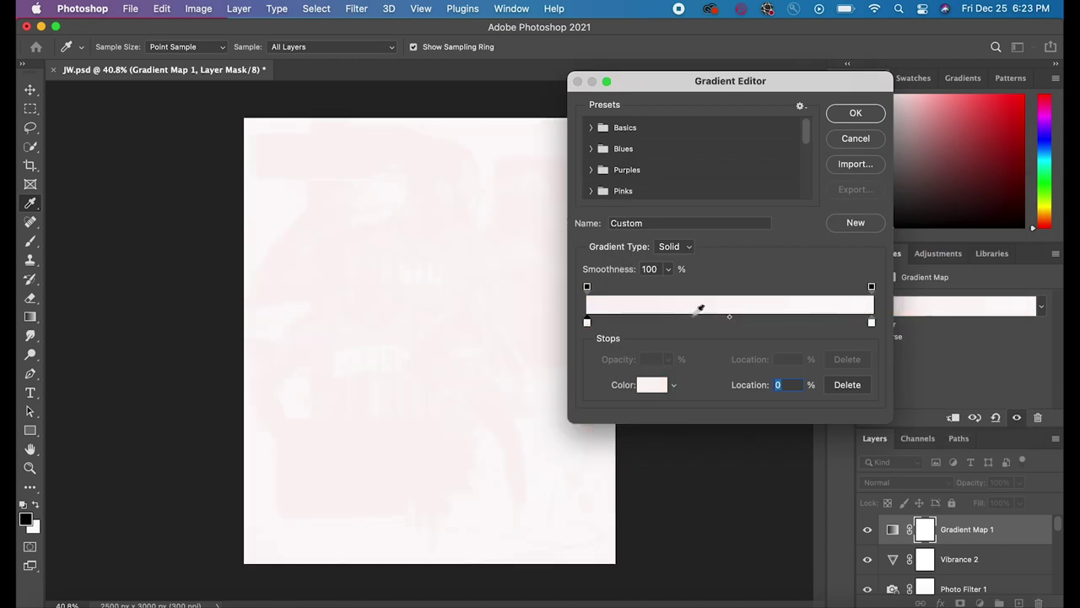
click(649, 385)
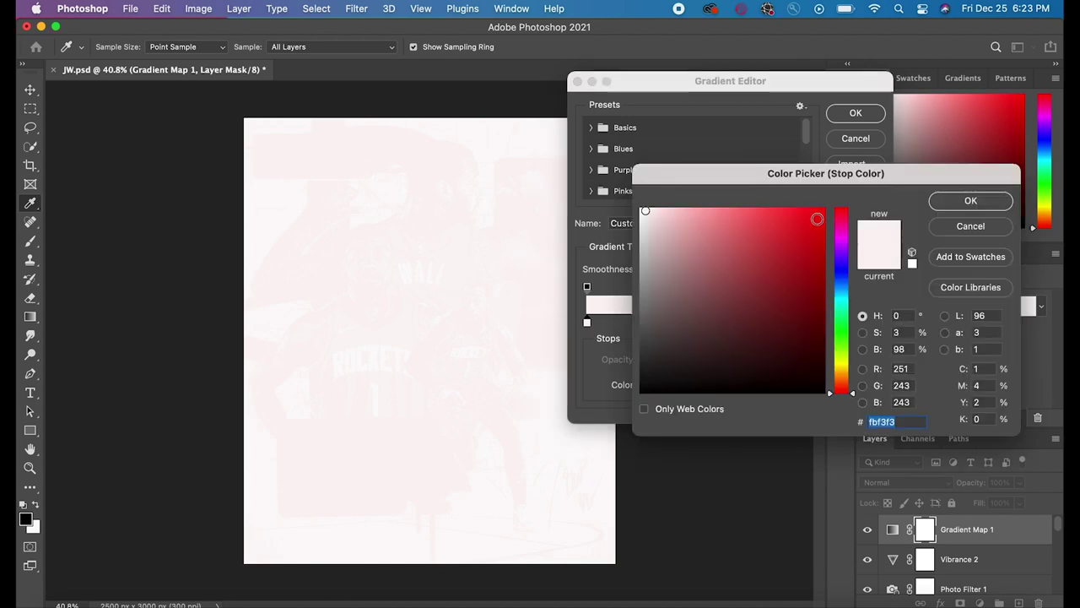
click(817, 220)
click(962, 201)
- Change the gradient's ending colour stop at 100% to near-black 030303 and accept the red-to-black gradient
click(871, 323)
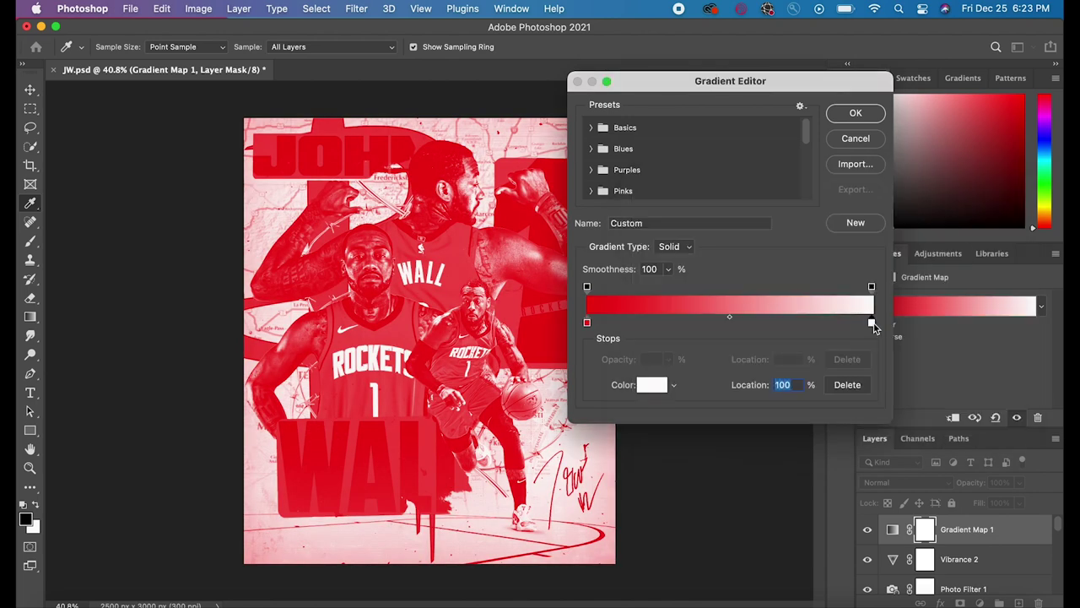
click(653, 385)
click(643, 393)
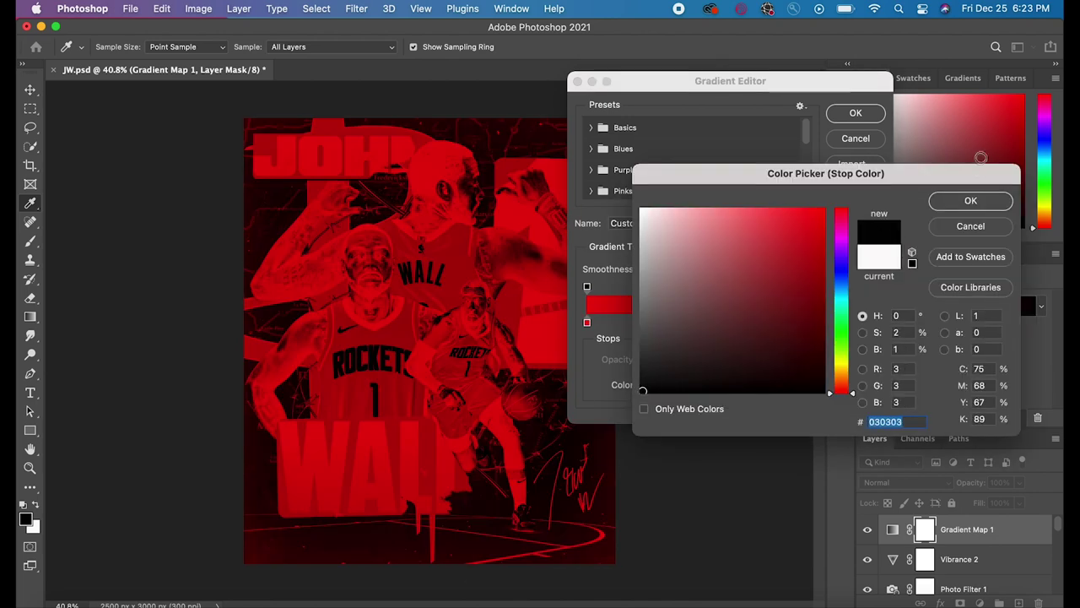
click(966, 202)
click(856, 113)
key(e)
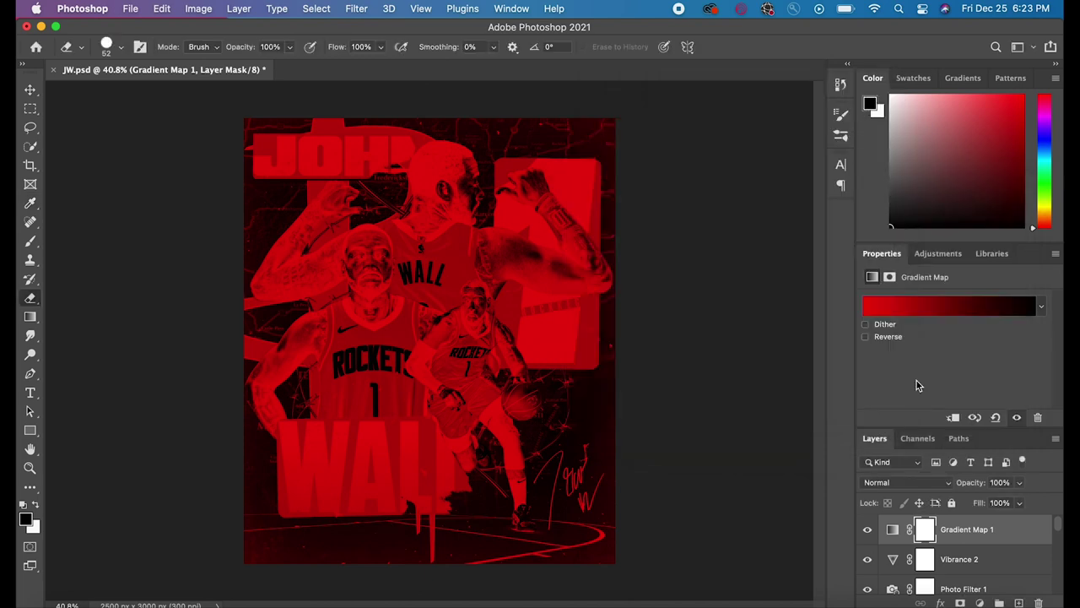
- Set the Gradient Map 1 layer's blend mode to Soft Light, and try reversing the gradient before restoring its direction
click(932, 483)
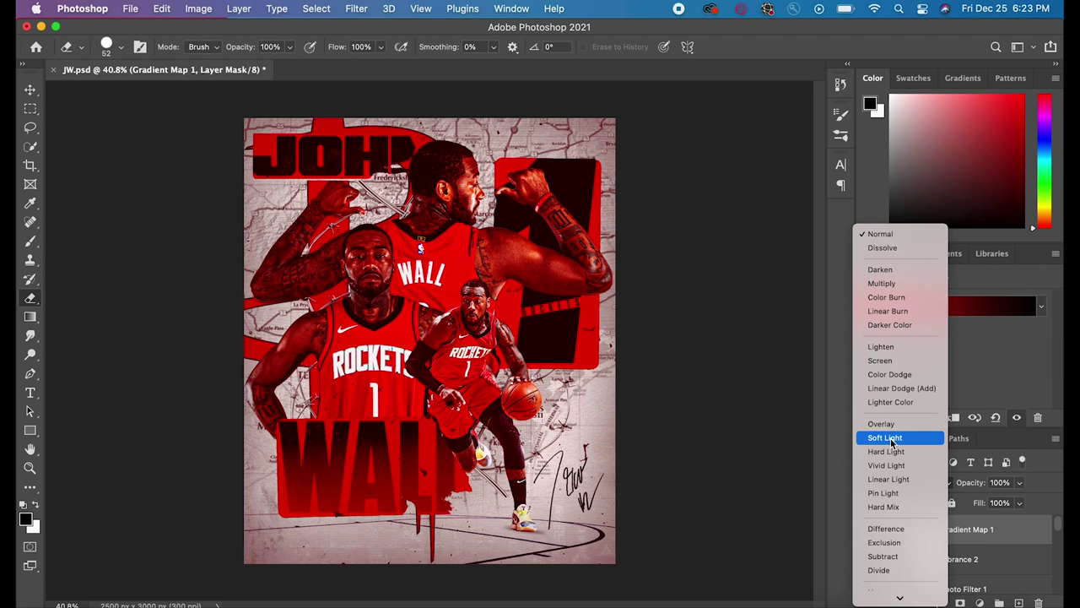
click(888, 438)
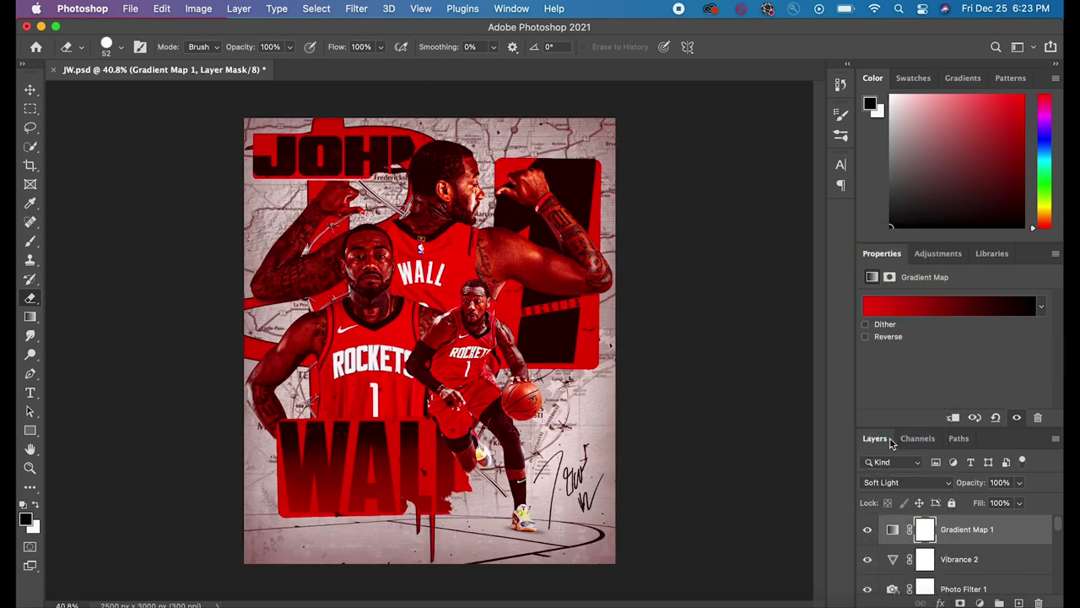
click(866, 337)
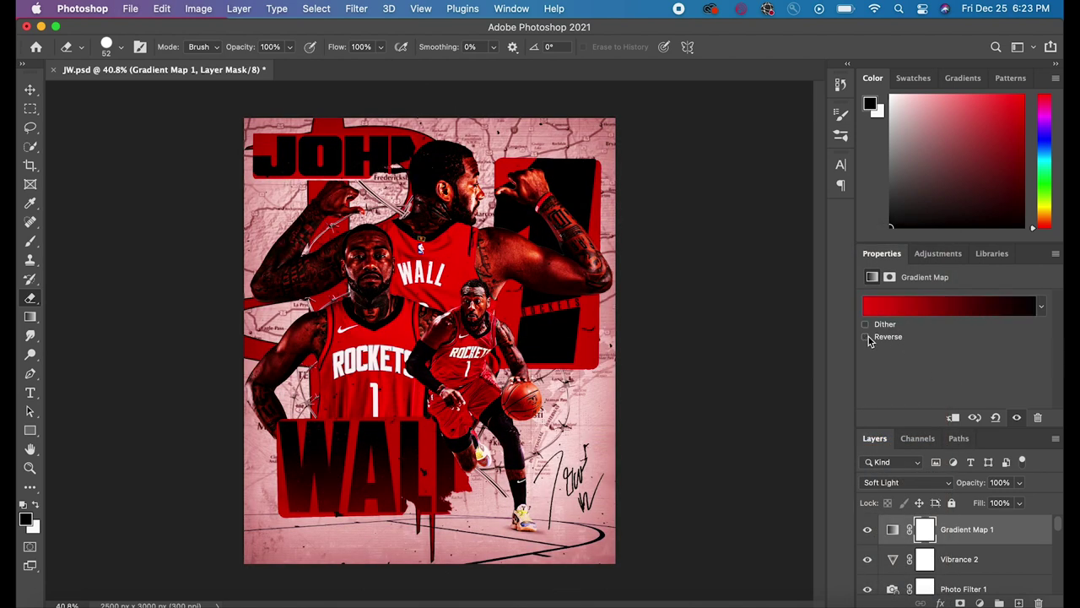
click(868, 337)
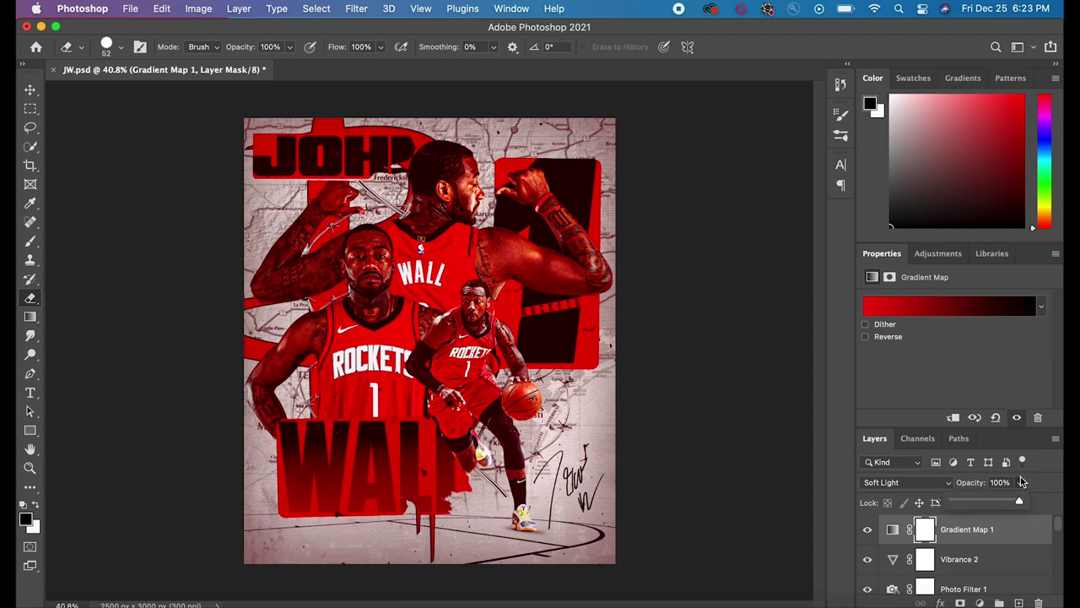